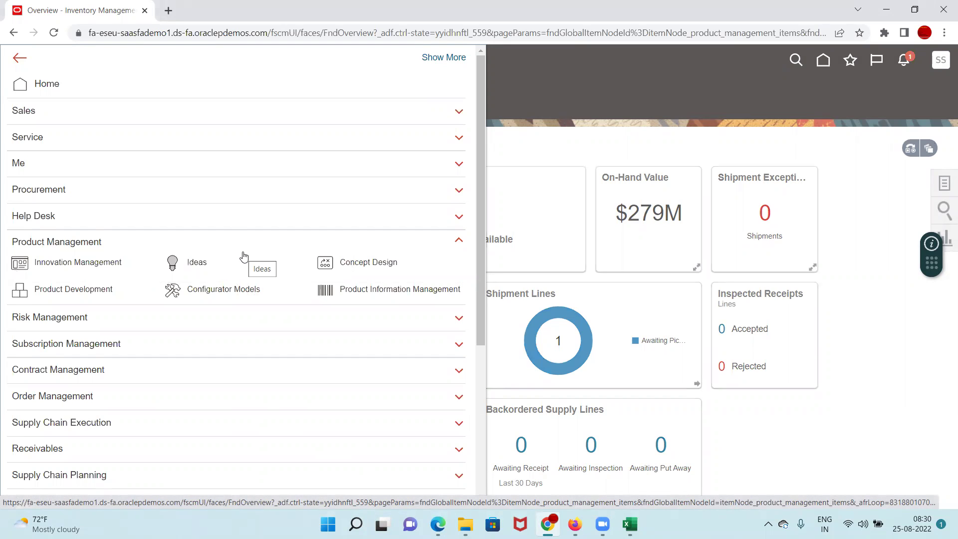
Go to the Order Management work area and start creating a new sales order
{"action": "scroll", "coordinate": [243, 279], "scroll_direction": "down", "scroll_amount": 1}
{"action": "left_click", "coordinate": [99, 334]}
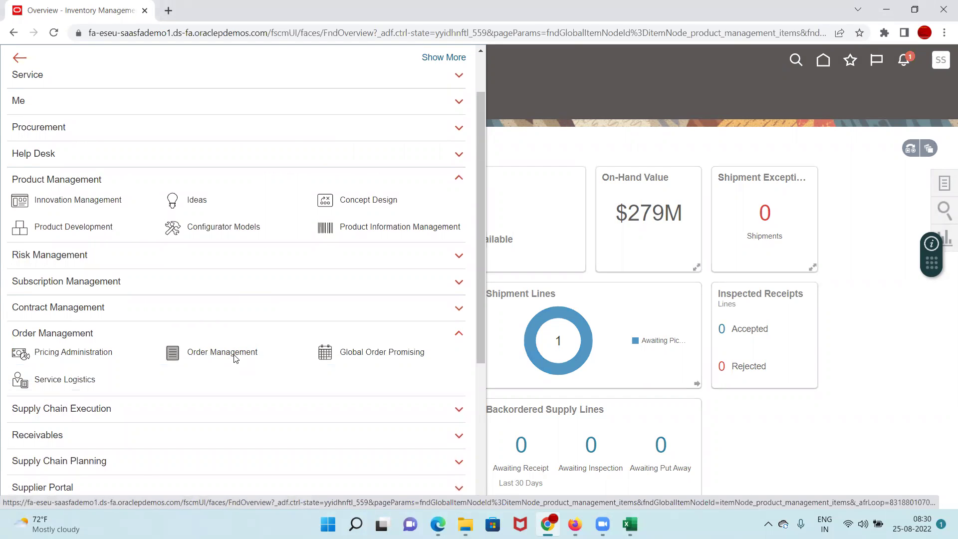
{"action": "left_click", "coordinate": [235, 358]}
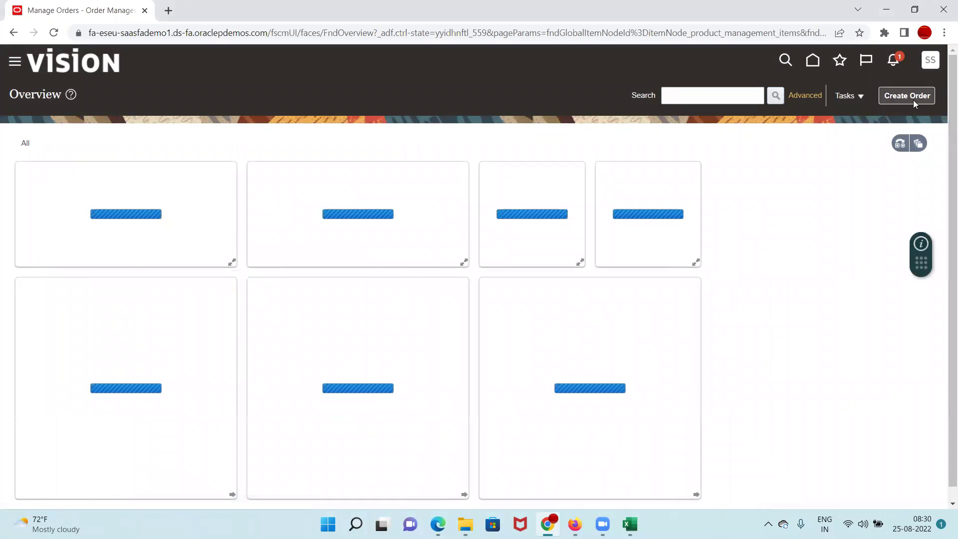
{"action": "left_click", "coordinate": [908, 97]}
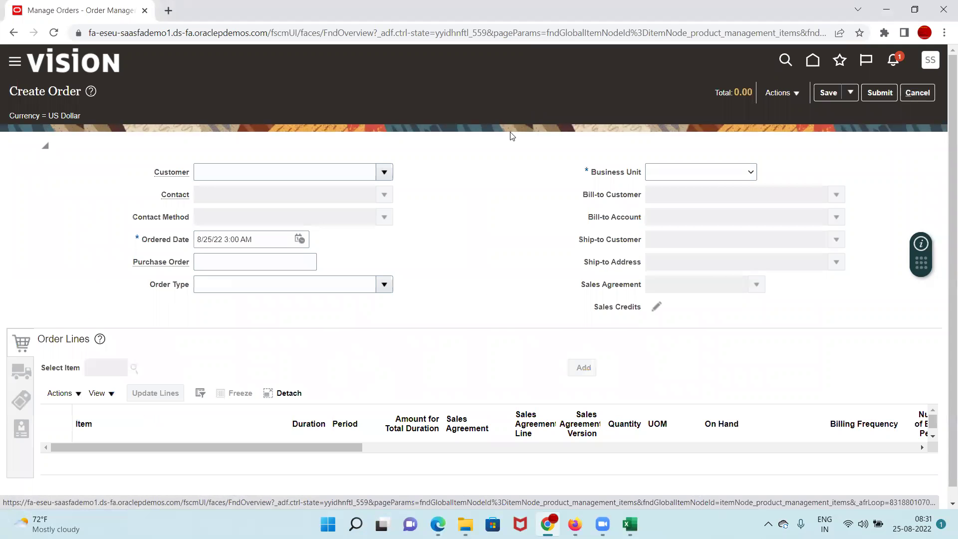
Set the new order's business unit to US1 Business Unit
{"action": "left_click", "coordinate": [717, 172]}
{"action": "scroll", "coordinate": [699, 300], "scroll_direction": "down", "scroll_amount": 3}
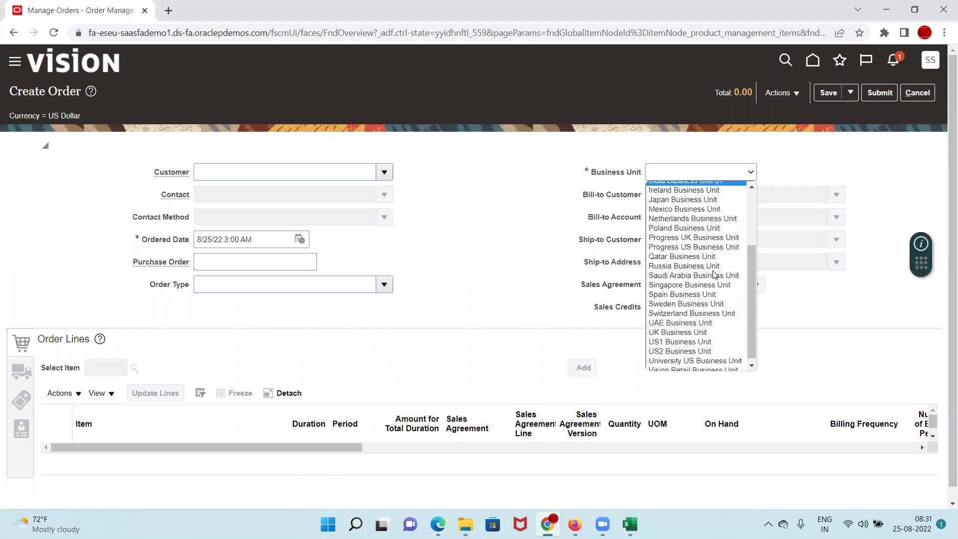
{"action": "left_click", "coordinate": [692, 337]}
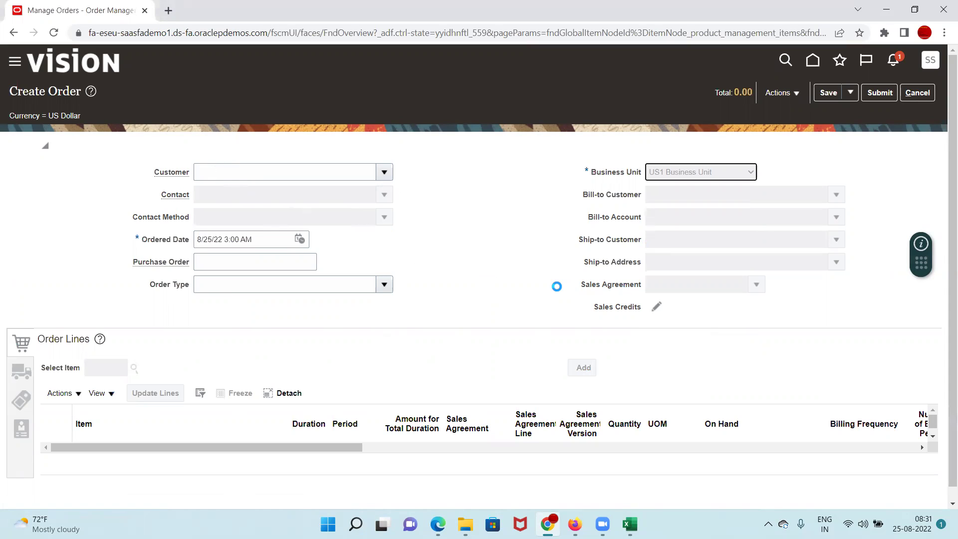
Set the order's customer to Business World and its order type to WITHOUT_SHIPPING
{"action": "left_click", "coordinate": [237, 173]}
{"action": "type", "text": "Busin"}
{"action": "key", "text": "Tab"}
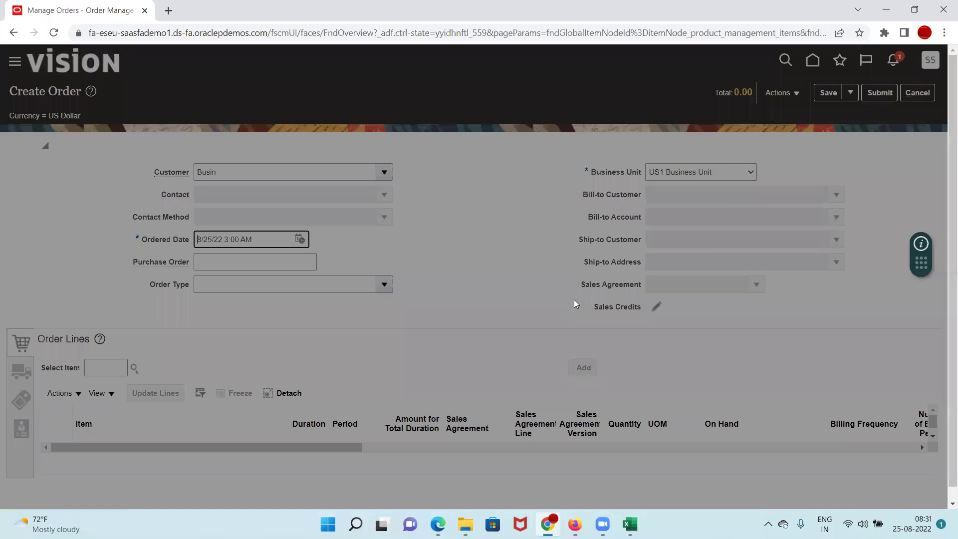
{"action": "left_click", "coordinate": [314, 355]}
{"action": "left_click", "coordinate": [671, 383]}
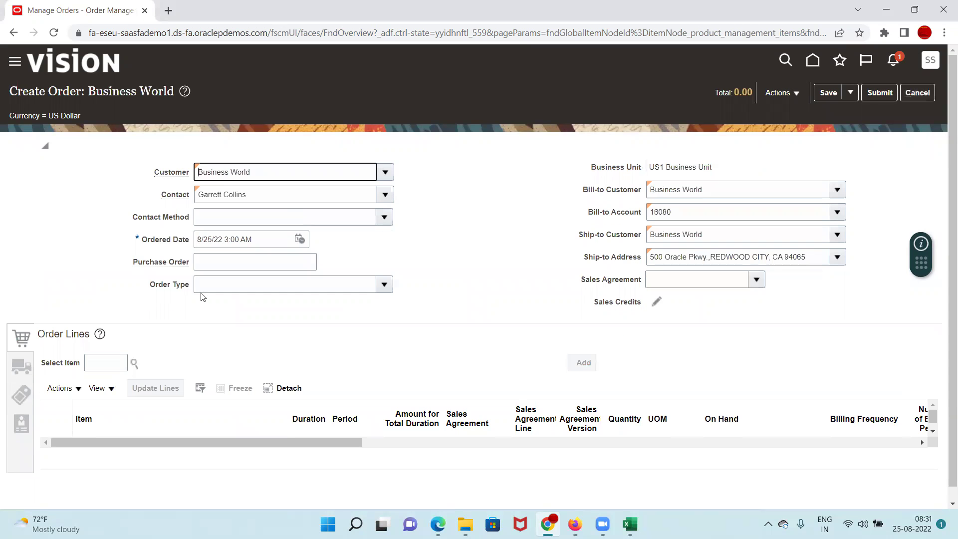
{"action": "left_click", "coordinate": [384, 285]}
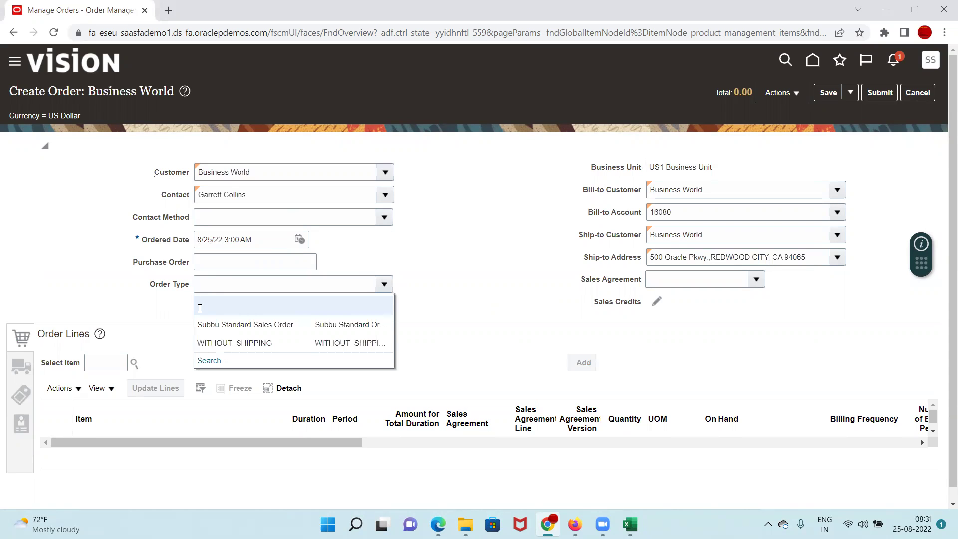
{"action": "left_click", "coordinate": [366, 345]}
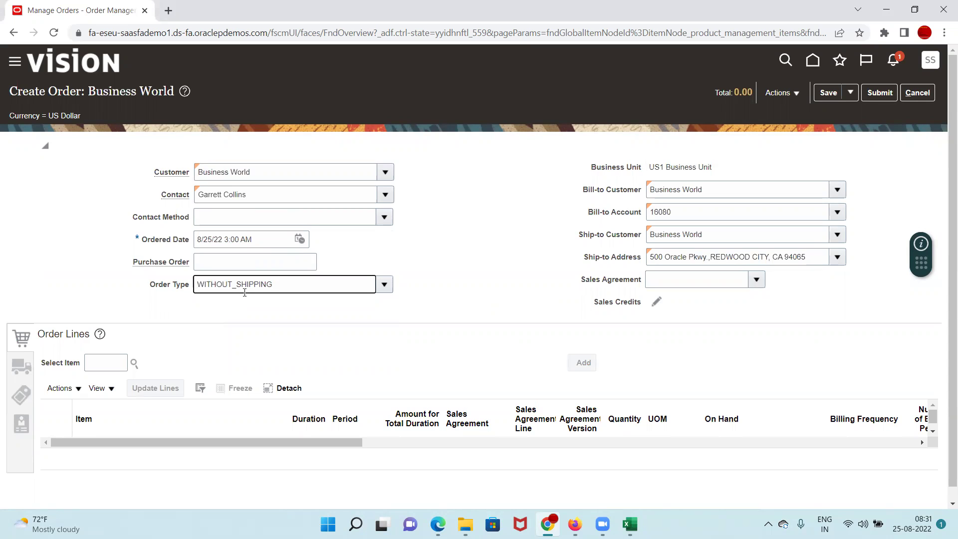
Find item WPS_1 and add it to the order lines with a quantity of 1 Ea
{"action": "left_click", "coordinate": [110, 358]}
{"action": "type", "text": "WPS_1"}
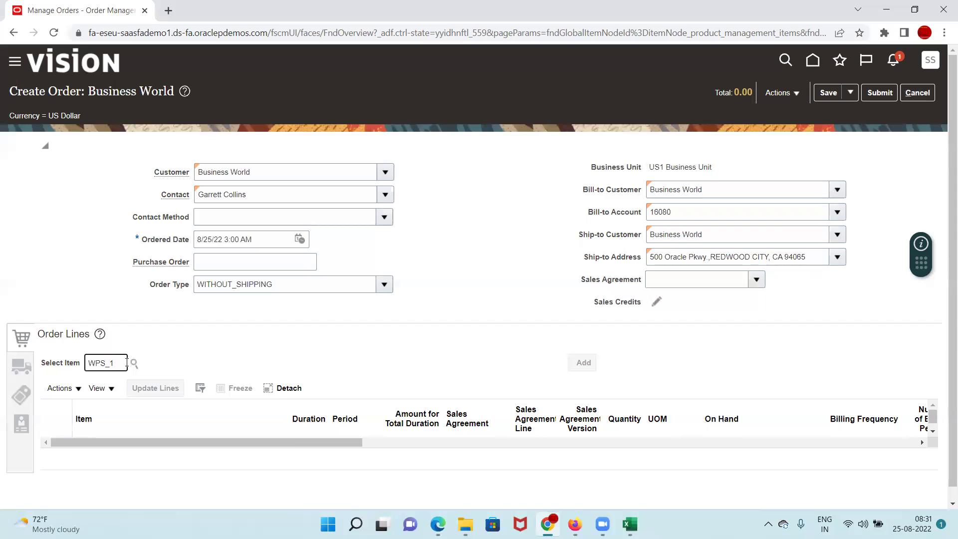
{"action": "key", "text": "Tab"}
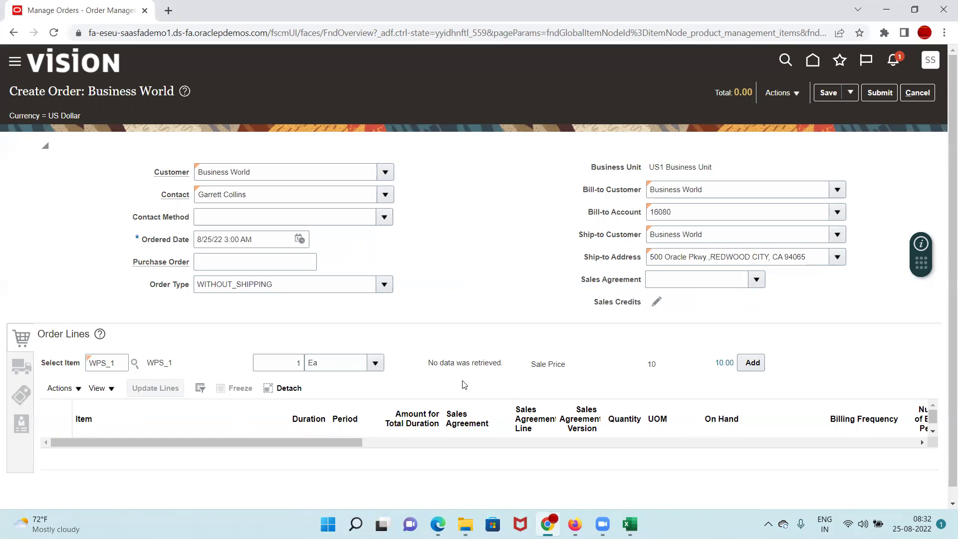
{"action": "left_click_drag", "start_coordinate": [426, 363], "coordinate": [502, 362]}
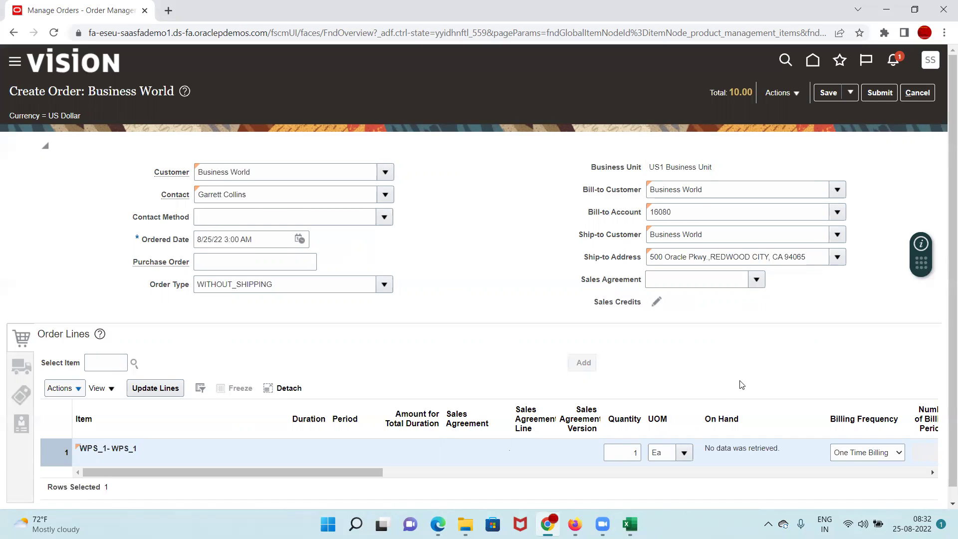
In the order's supply shipment details, set the warehouse to 001 - Seattle and the subinventory to Stores
{"action": "left_click", "coordinate": [16, 370]}
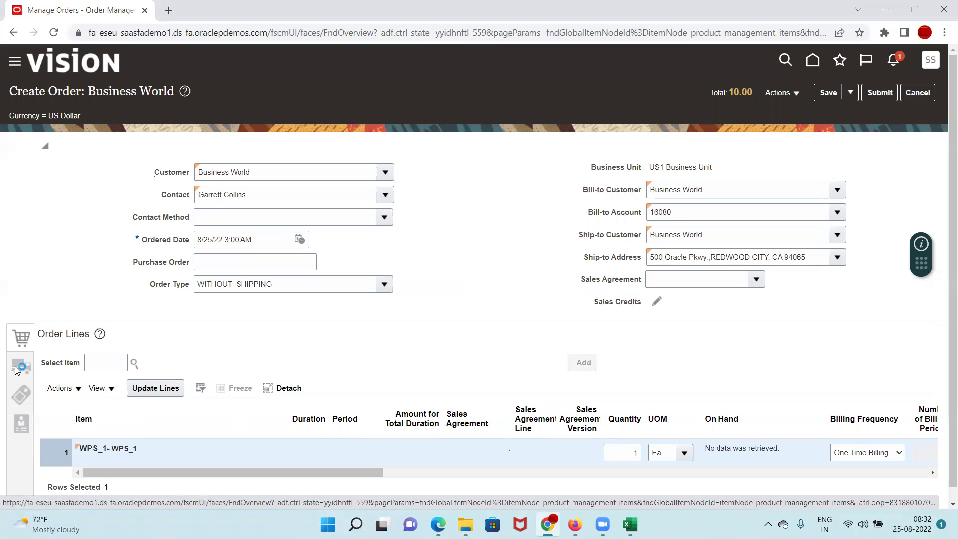
{"action": "left_click", "coordinate": [137, 367]}
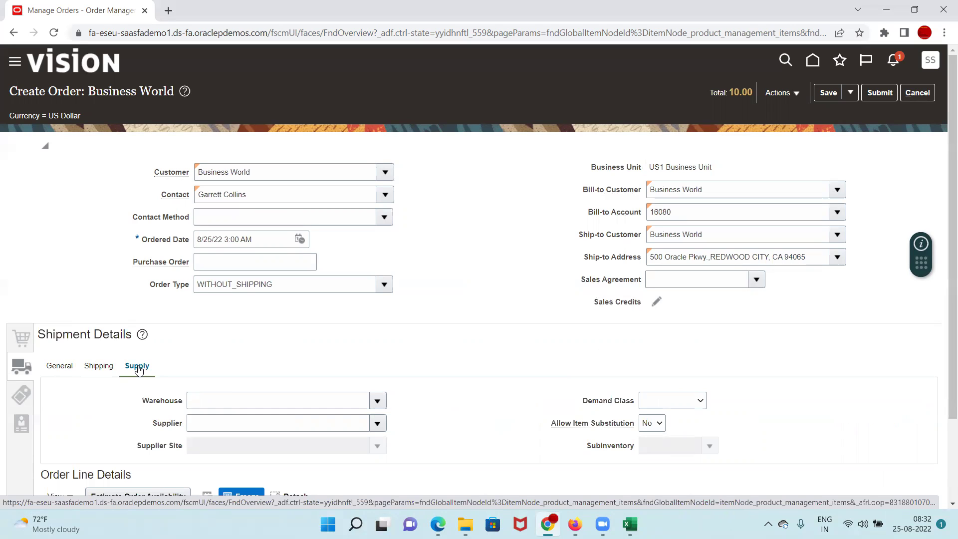
{"action": "scroll", "coordinate": [385, 394], "scroll_direction": "down", "scroll_amount": 2}
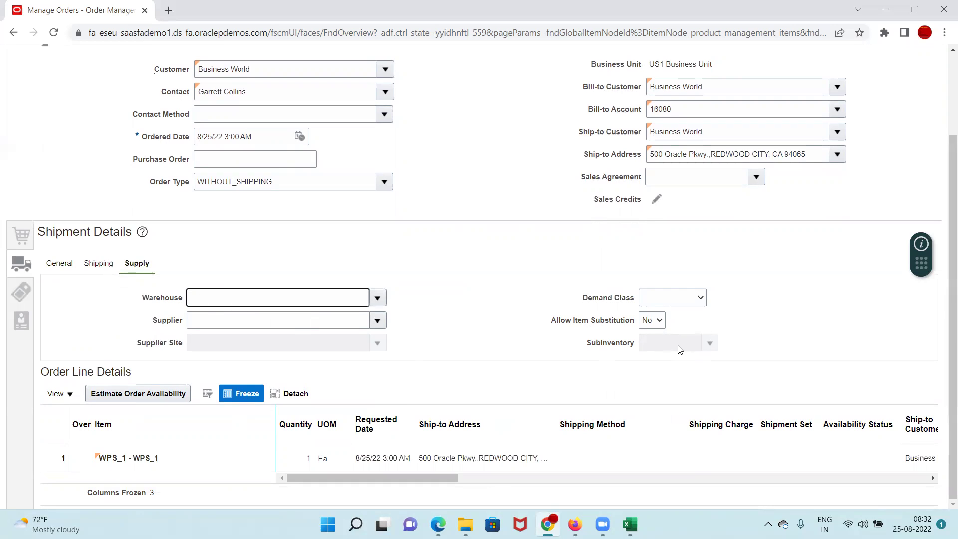
{"action": "left_click", "coordinate": [205, 294]}
{"action": "type", "text": "001"}
{"action": "key", "text": "Tab"}
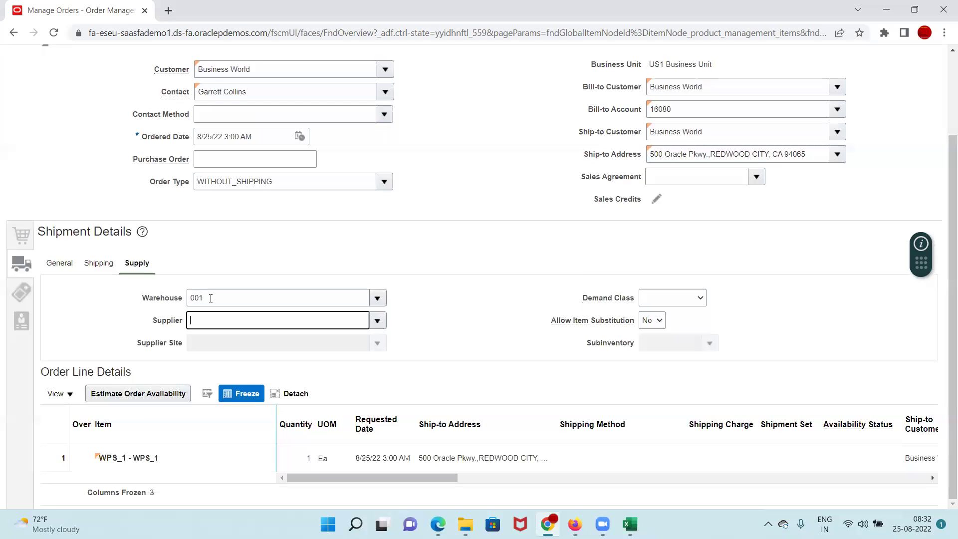
{"action": "left_click", "coordinate": [710, 344]}
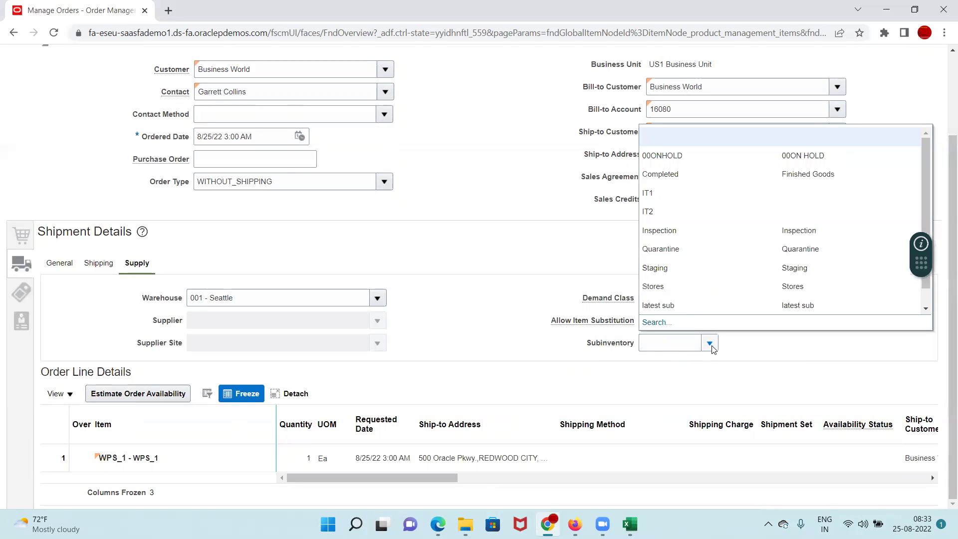
{"action": "left_click", "coordinate": [662, 287]}
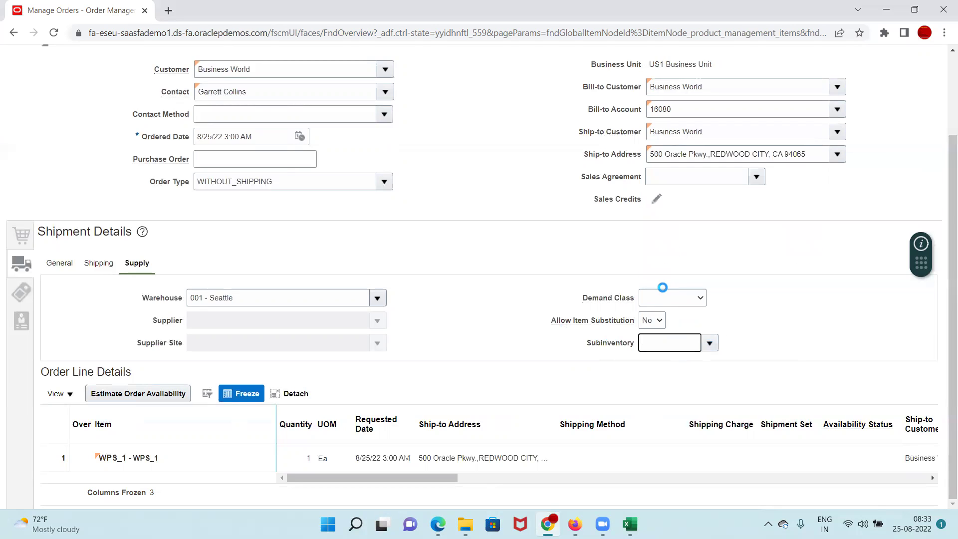
Set Allow Inventory Transaction to Yes for the WPS_1 order line
{"action": "left_click_drag", "start_coordinate": [425, 478], "coordinate": [737, 494]}
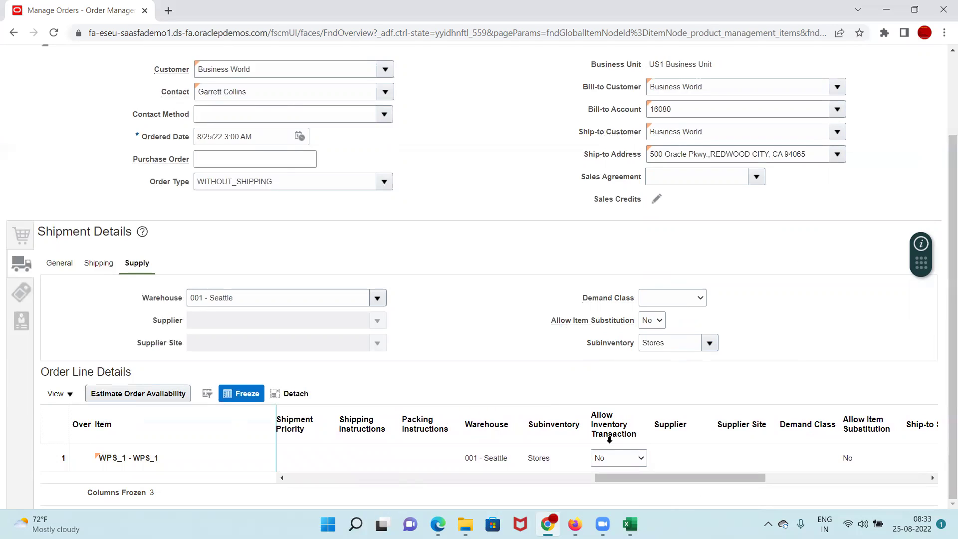
{"action": "left_click", "coordinate": [629, 459]}
{"action": "left_click", "coordinate": [634, 462]}
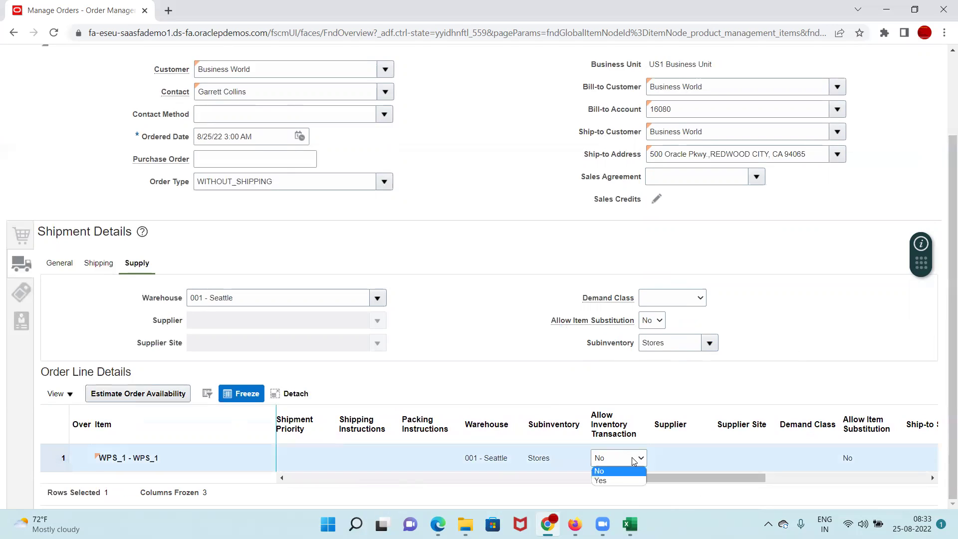
{"action": "left_click", "coordinate": [614, 480]}
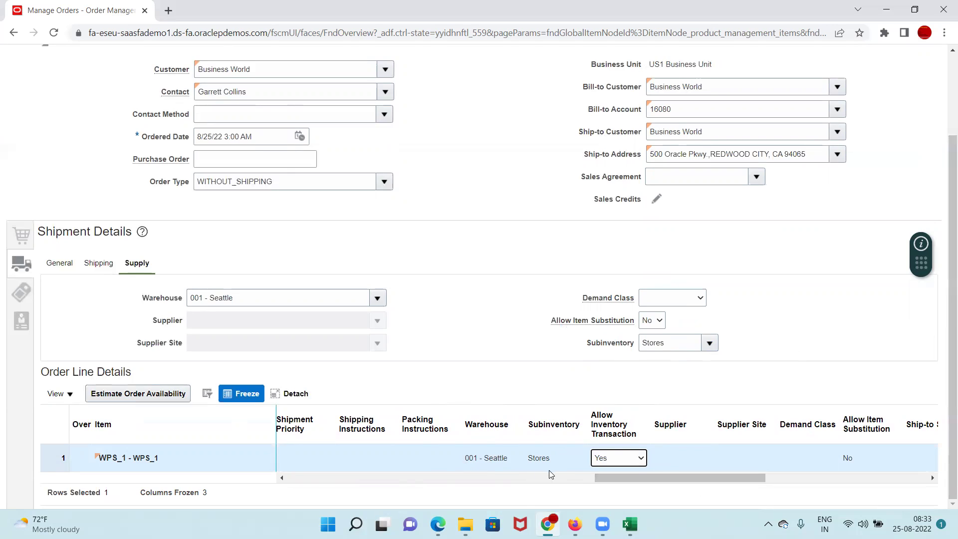
{"action": "left_click", "coordinate": [639, 459]}
{"action": "left_click", "coordinate": [612, 479]}
{"action": "left_click", "coordinate": [605, 382]}
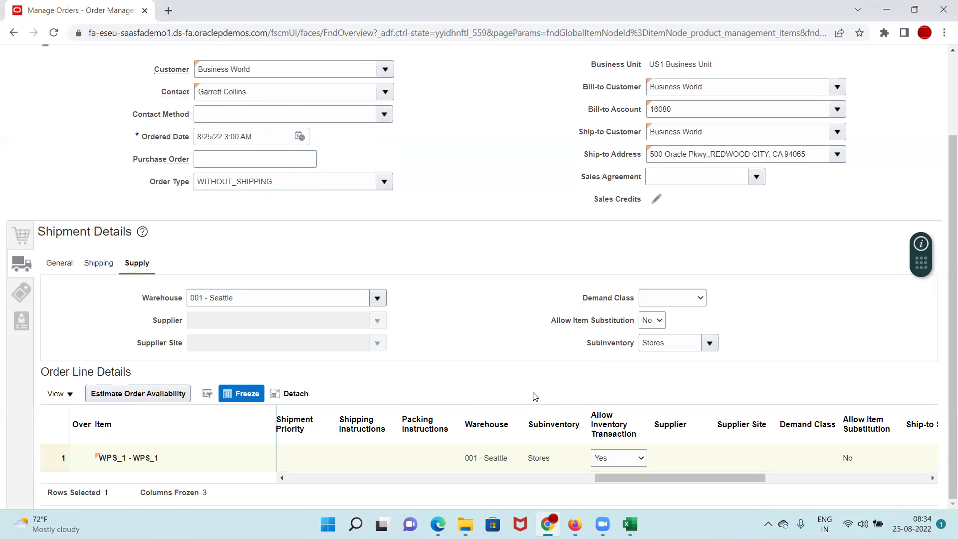
Submit the completed sales order for Business World
{"action": "scroll", "coordinate": [728, 212], "scroll_direction": "up", "scroll_amount": 3}
{"action": "left_click", "coordinate": [877, 93]}
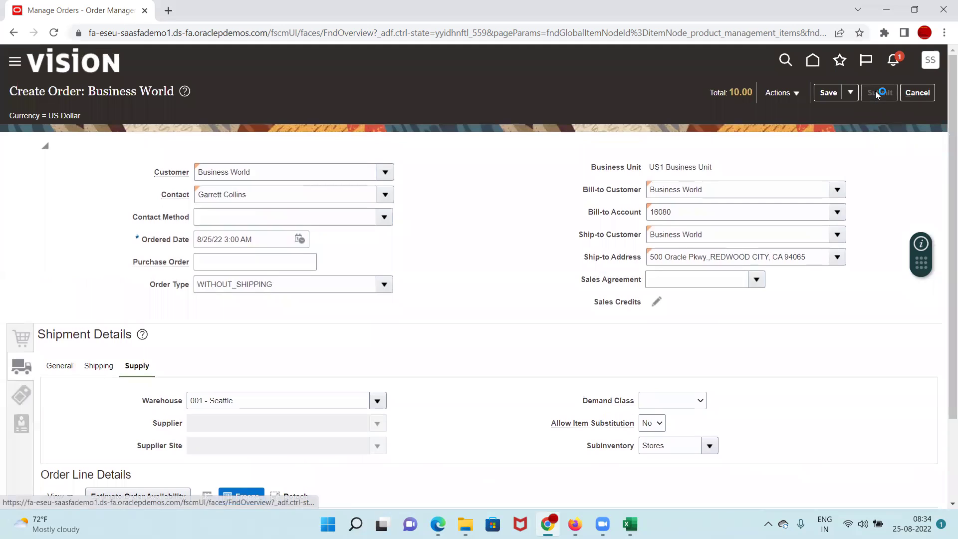
{"action": "scroll", "coordinate": [798, 310], "scroll_direction": "down", "scroll_amount": 2}
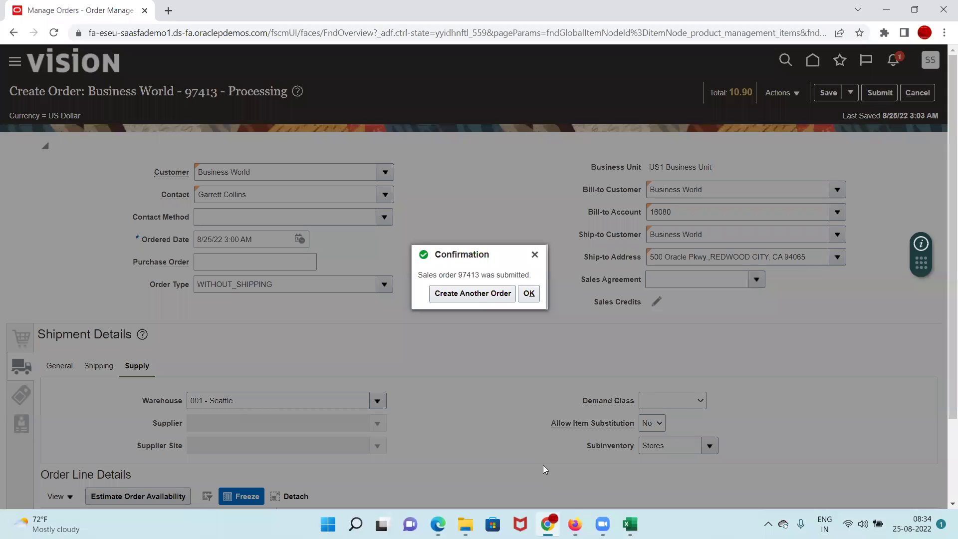
Copy the submitted sales order's number into cell C12 of the Book1 workbook in Excel, dismissing the save dialog
{"action": "double_click", "coordinate": [462, 274]}
{"action": "key", "text": "ctrl+c"}
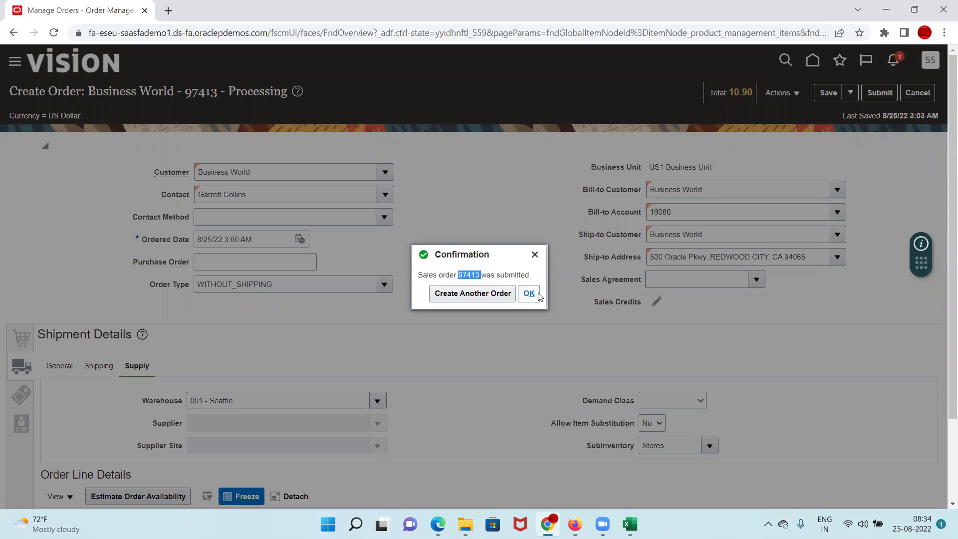
{"action": "left_click", "coordinate": [630, 524]}
{"action": "left_click", "coordinate": [270, 276]}
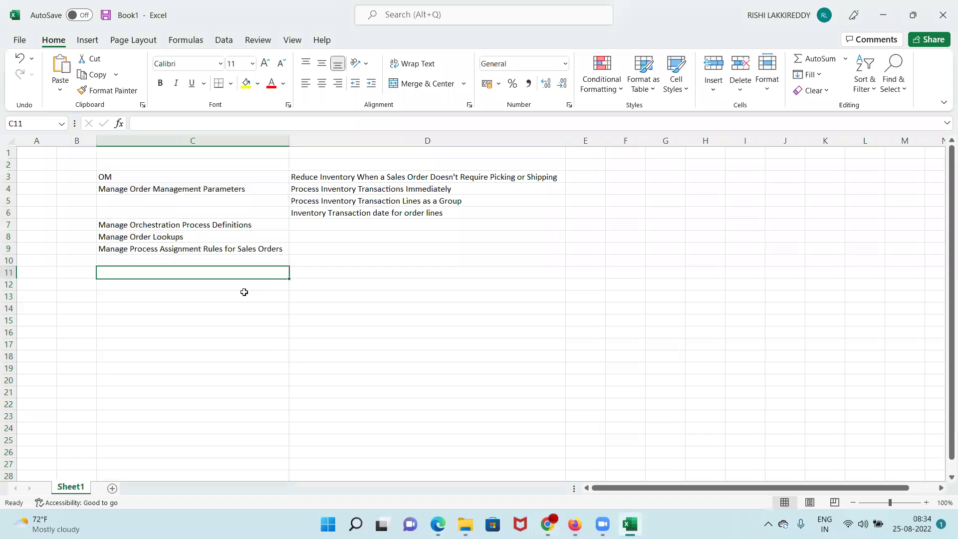
{"action": "double_click", "coordinate": [238, 284]}
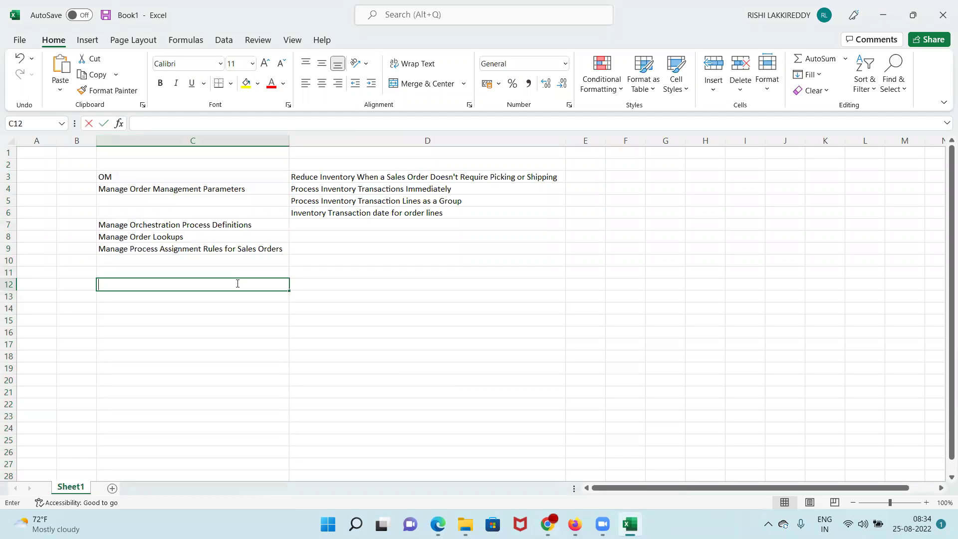
{"action": "key", "text": "ctrl+v"}
{"action": "key", "text": "Tab"}
{"action": "key", "text": "ctrl+s"}
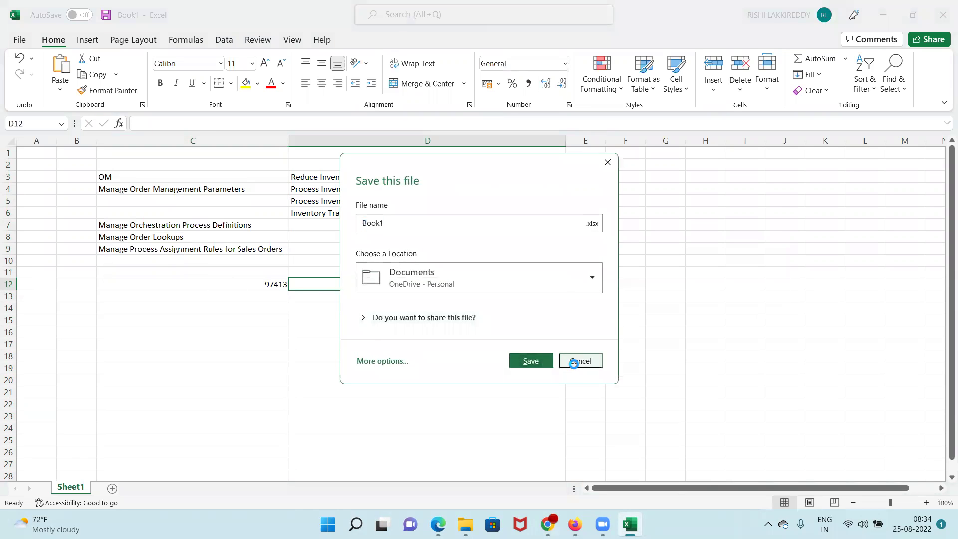
{"action": "left_click", "coordinate": [570, 360]}
Switch back to Chrome and display the submitted order's fulfillment lines
{"action": "key", "text": "alt+Tab"}
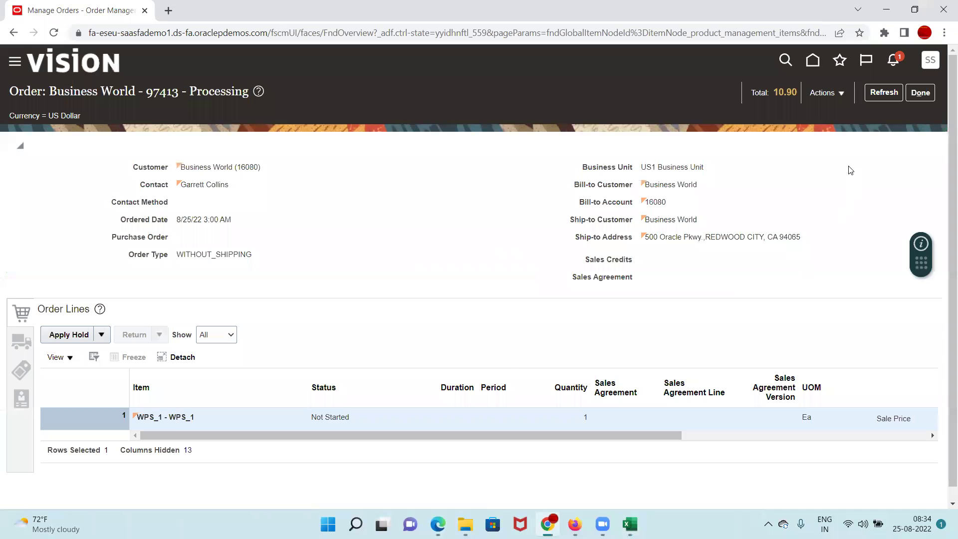
{"action": "left_click", "coordinate": [843, 97]}
{"action": "left_click", "coordinate": [756, 232]}
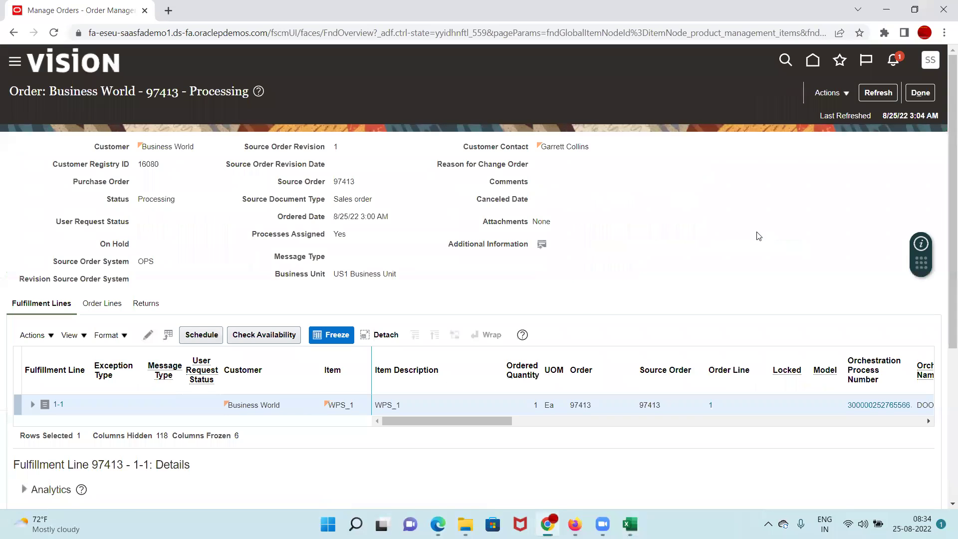
Check the fulfillment line's orchestration process name and status, and open its orchestration process details
{"action": "left_click_drag", "start_coordinate": [478, 419], "coordinate": [528, 429]}
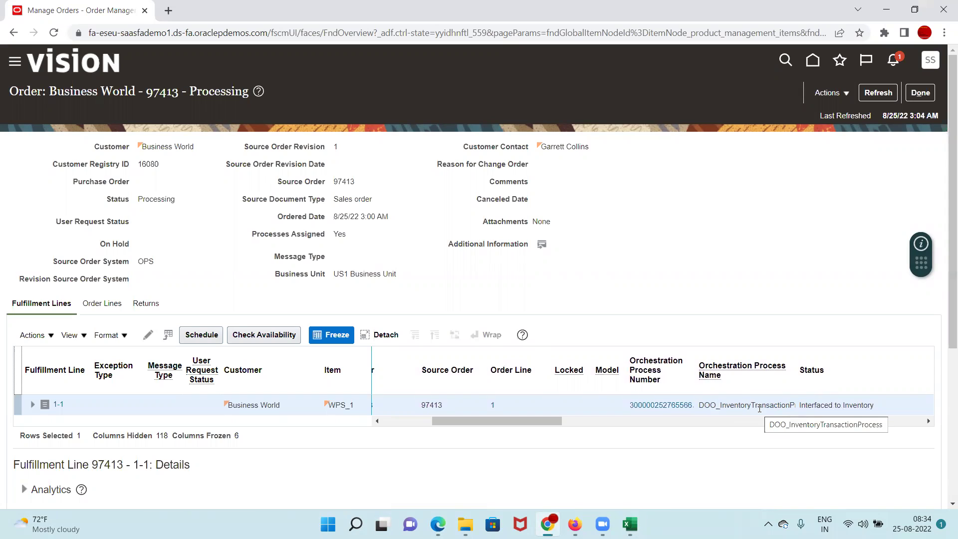
{"action": "left_click_drag", "start_coordinate": [533, 422], "coordinate": [260, 426]}
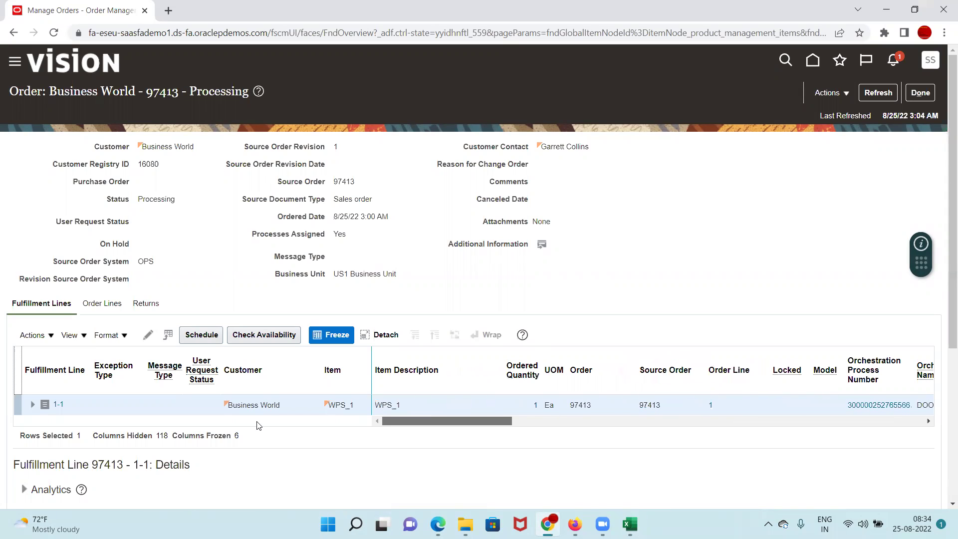
{"action": "left_click_drag", "start_coordinate": [489, 426], "coordinate": [495, 425]}
{"action": "left_click", "coordinate": [852, 404]}
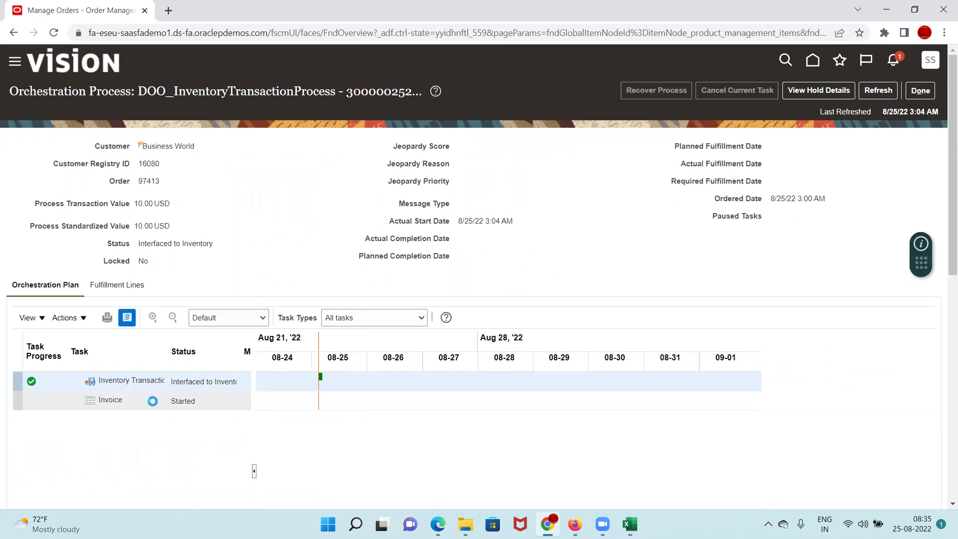
Select the Invoice task in the orchestration plan, refresh the process details, and close them
{"action": "left_click", "coordinate": [200, 401]}
{"action": "left_click", "coordinate": [879, 91]}
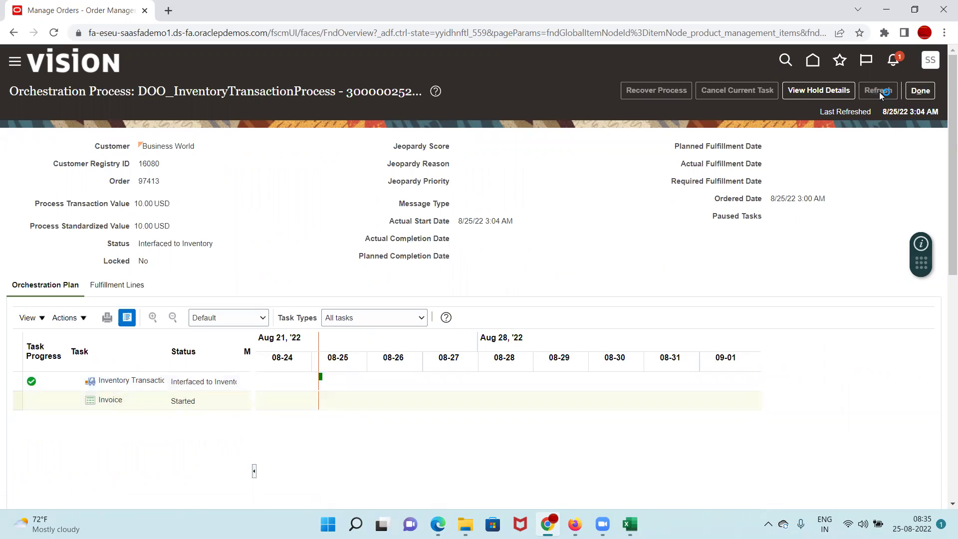
{"action": "left_click", "coordinate": [922, 91]}
{"action": "left_click", "coordinate": [914, 92]}
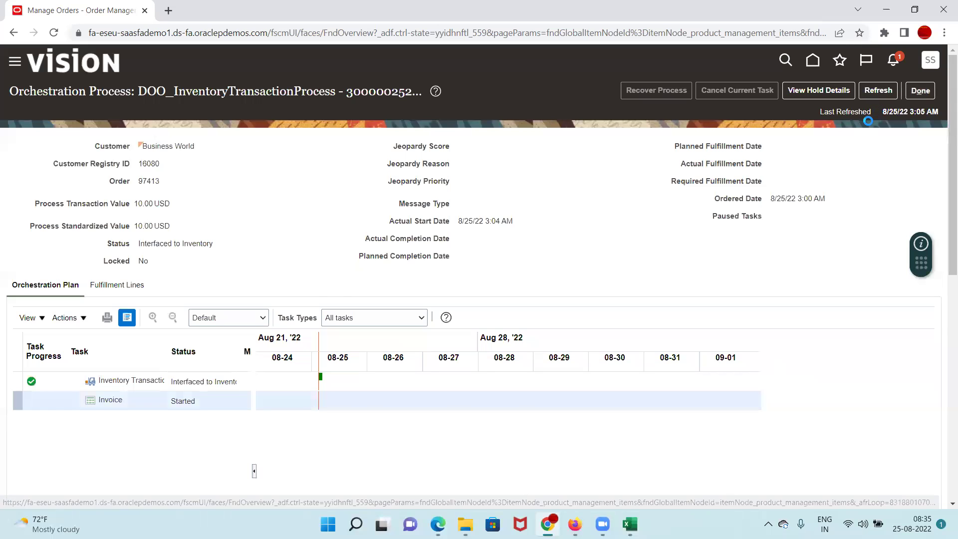
Return from the orchestration process to the order and check Allow Inventory Transaction in the fulfillment line's supply details
{"action": "left_click", "coordinate": [930, 93]}
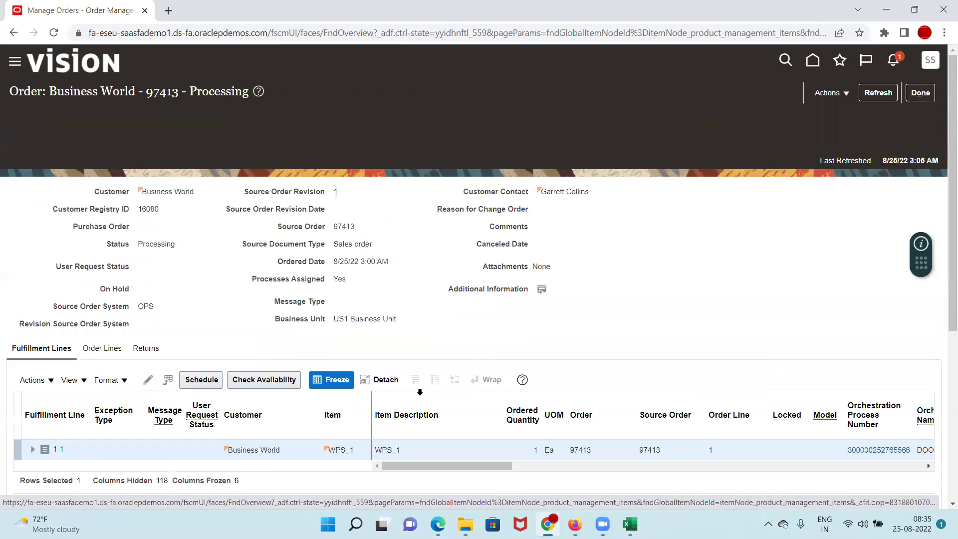
{"action": "scroll", "coordinate": [494, 421], "scroll_direction": "down", "scroll_amount": 5}
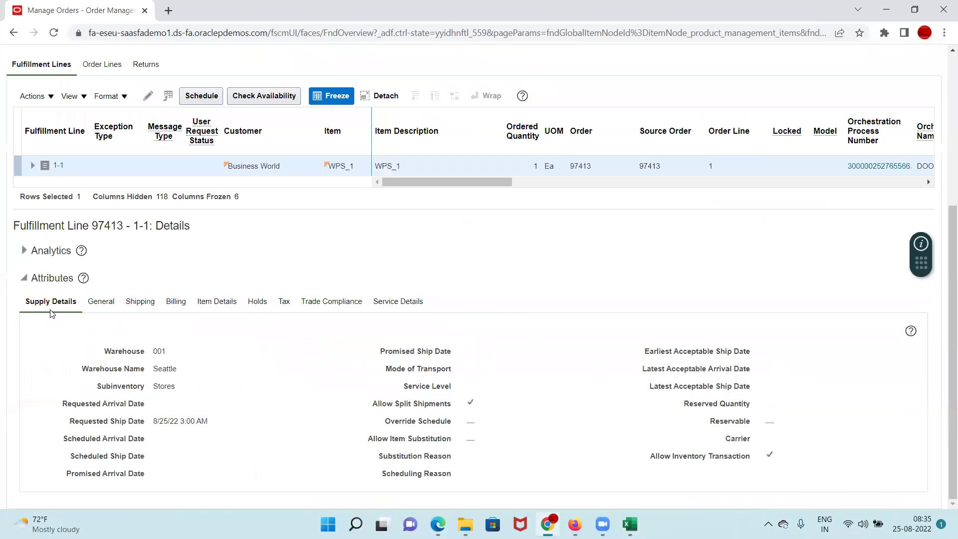
{"action": "left_click_drag", "start_coordinate": [649, 458], "coordinate": [753, 467]}
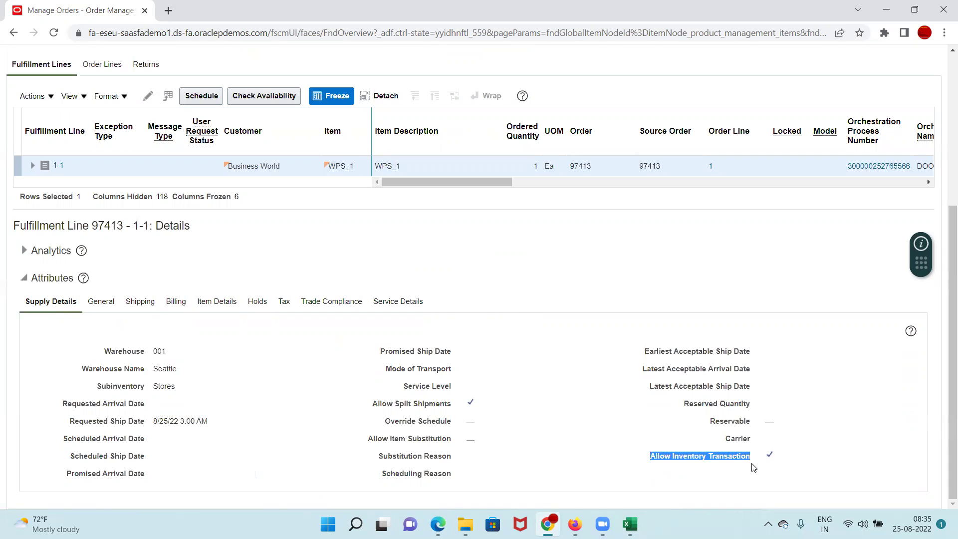
Display the fulfillment line's shipping attributes and check the Actual Fulfillment Date
{"action": "left_click", "coordinate": [144, 302]}
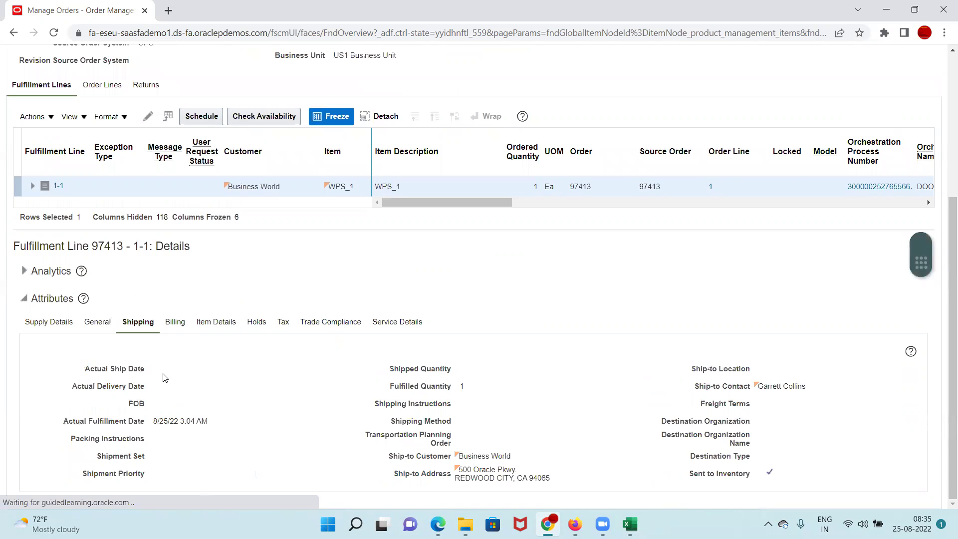
{"action": "left_click_drag", "start_coordinate": [64, 422], "coordinate": [217, 427]}
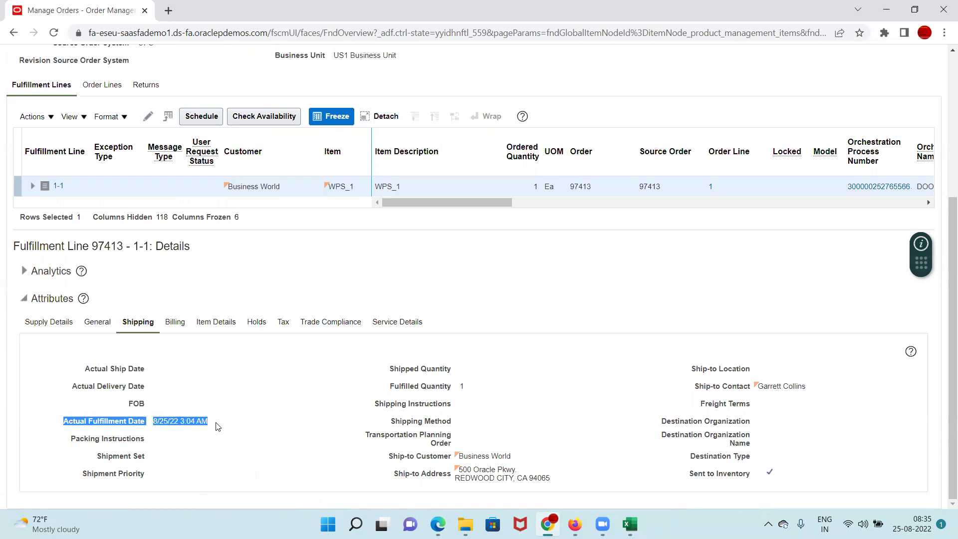
{"action": "left_click", "coordinate": [175, 439]}
{"action": "left_click_drag", "start_coordinate": [222, 424], "coordinate": [75, 426]}
{"action": "left_click_drag", "start_coordinate": [220, 425], "coordinate": [63, 427]}
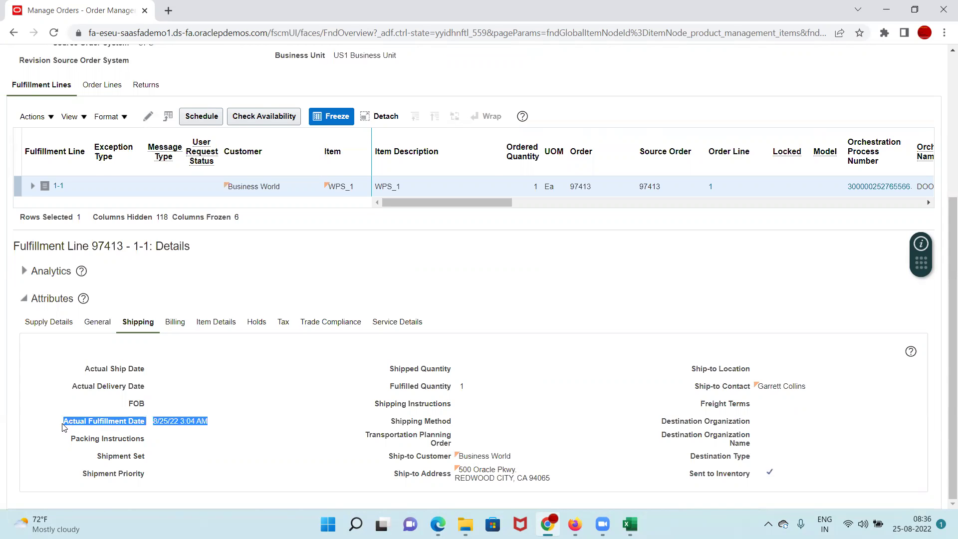
{"action": "left_click", "coordinate": [207, 422]}
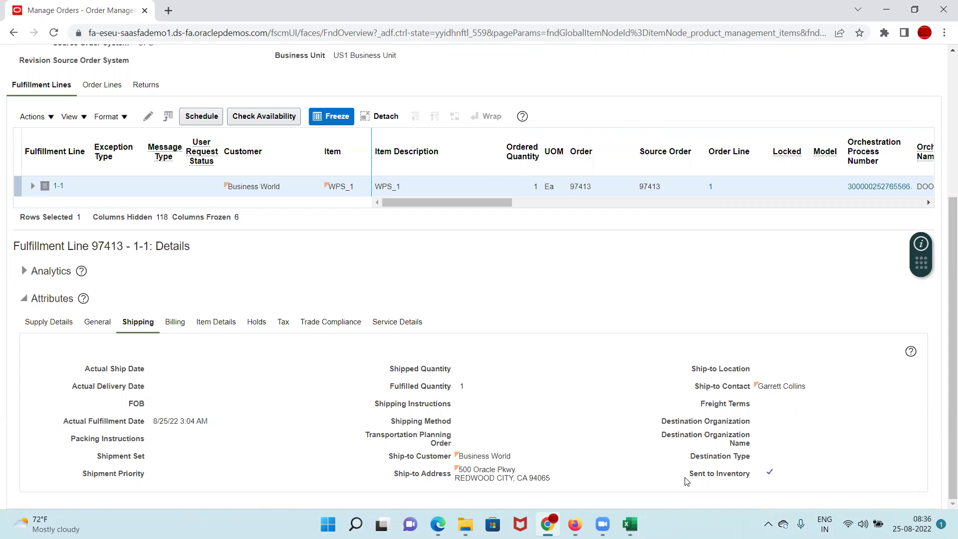
Check Sent to Inventory, the fulfillment line's status, the Fulfilled Quantity and the Actual Fulfillment Date
{"action": "left_click_drag", "start_coordinate": [687, 475], "coordinate": [778, 477]}
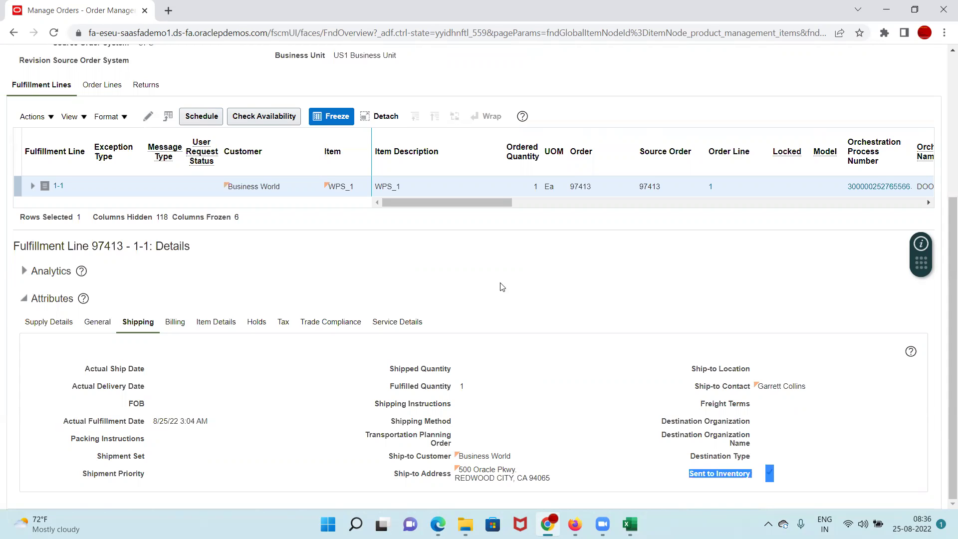
{"action": "left_click_drag", "start_coordinate": [496, 195], "coordinate": [538, 201]}
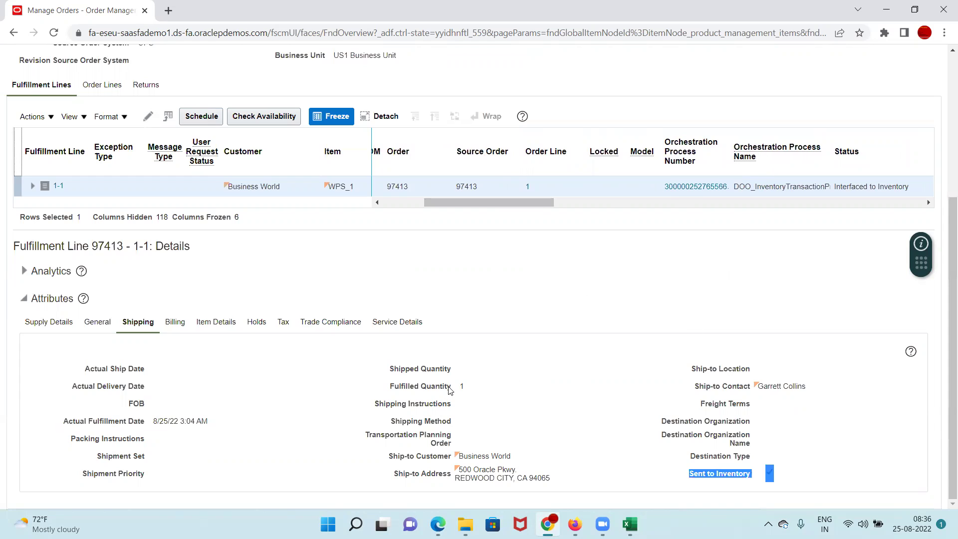
{"action": "left_click_drag", "start_coordinate": [383, 395], "coordinate": [470, 394]}
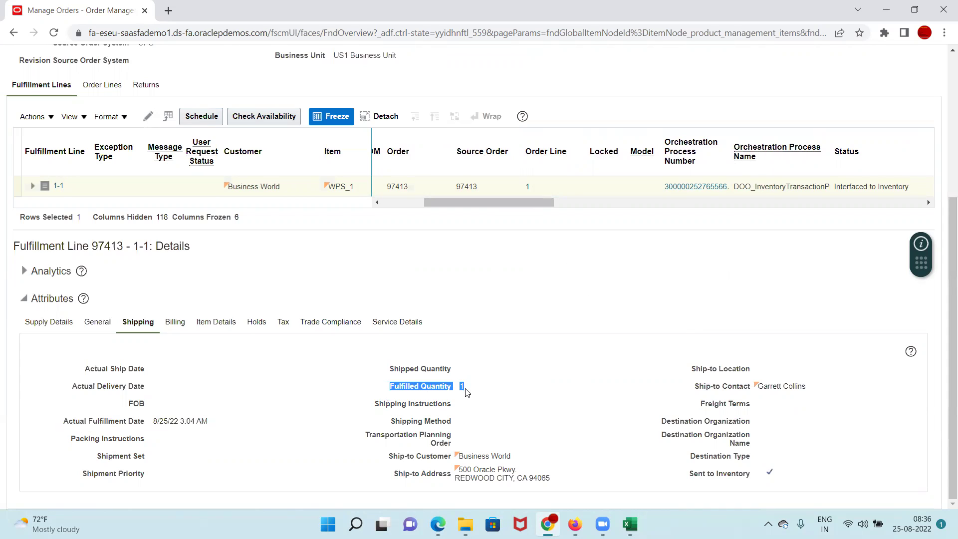
{"action": "left_click_drag", "start_coordinate": [382, 392], "coordinate": [476, 398]}
{"action": "left_click_drag", "start_coordinate": [683, 478], "coordinate": [795, 482]}
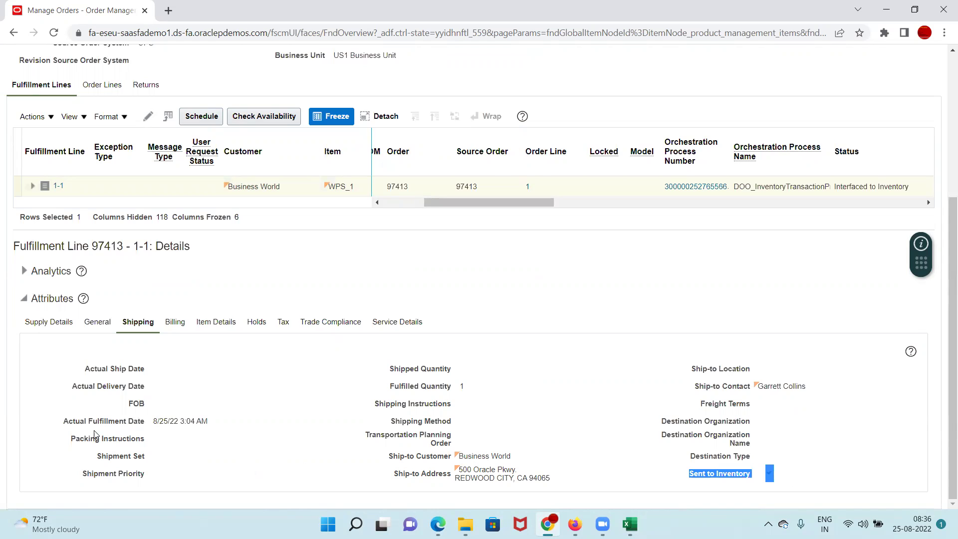
{"action": "left_click_drag", "start_coordinate": [61, 424], "coordinate": [184, 422]}
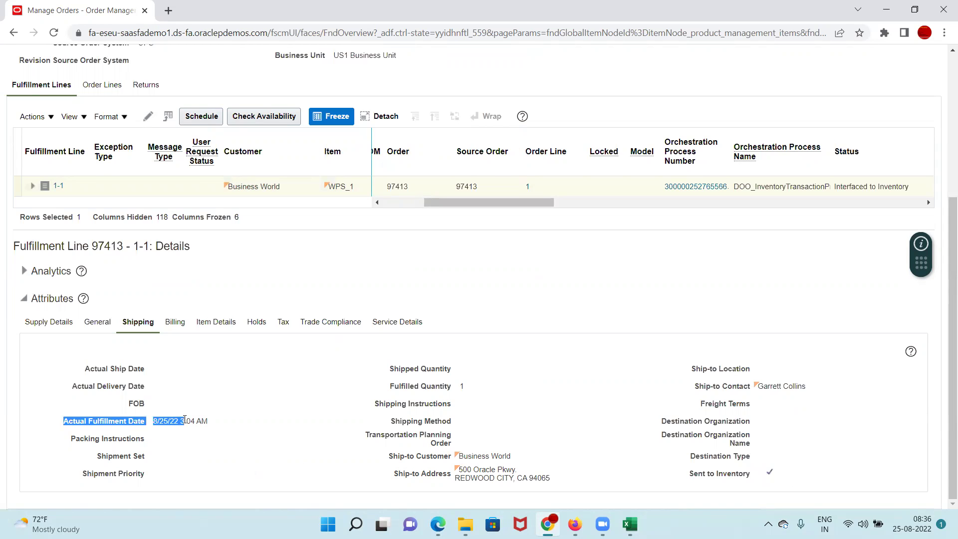
Review the "Inventory Transaction date for order lines" entry in cell D6 of the Book1 workbook in Excel, then return to Chrome
{"action": "left_click", "coordinate": [630, 524]}
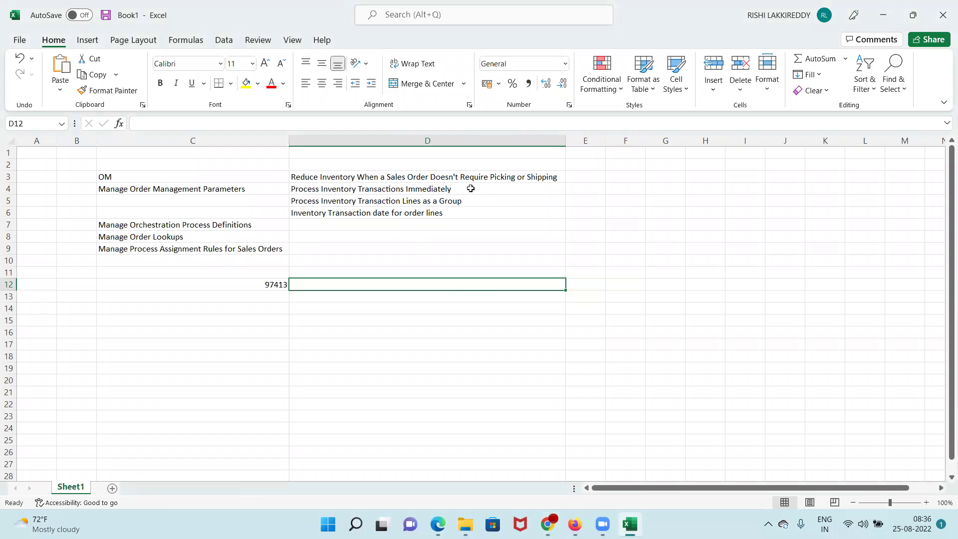
{"action": "left_click", "coordinate": [455, 215]}
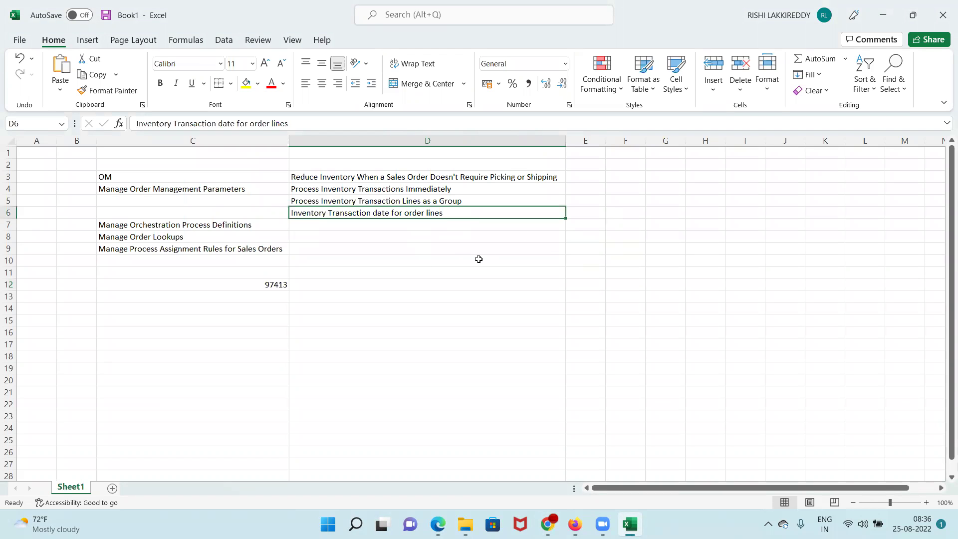
{"action": "left_click", "coordinate": [883, 15]}
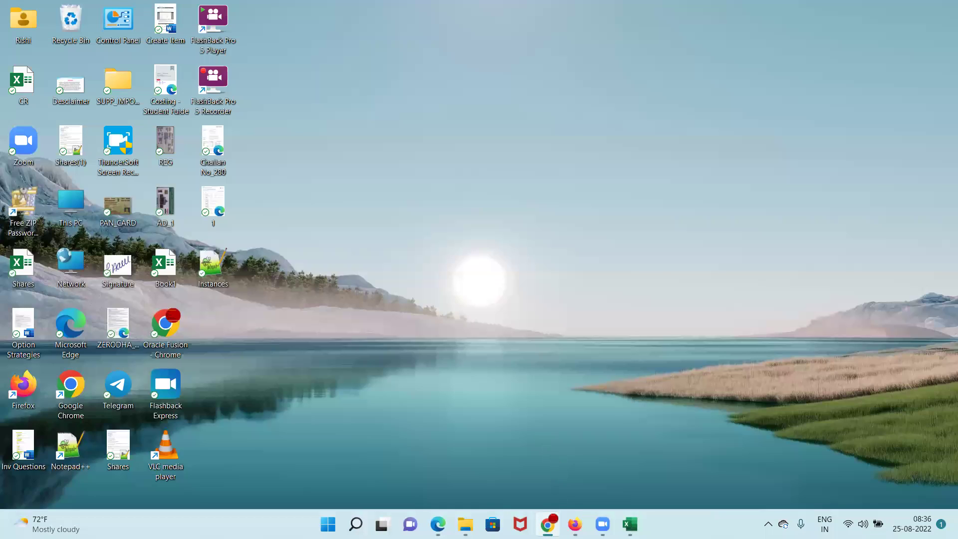
{"action": "left_click", "coordinate": [548, 524]}
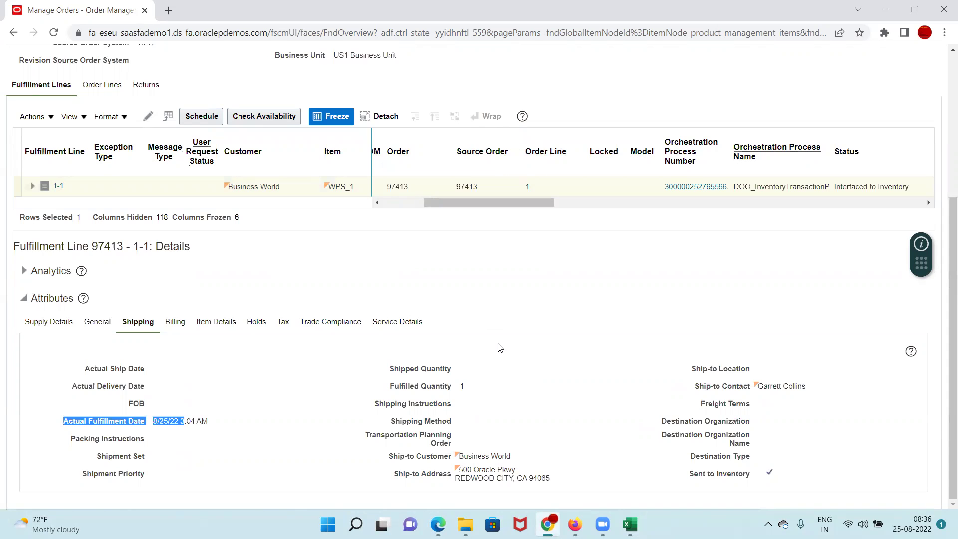
Refresh the order and check the fulfillment line's updated status
{"action": "scroll", "coordinate": [531, 321], "scroll_direction": "up", "scroll_amount": 4}
{"action": "left_click", "coordinate": [893, 93]}
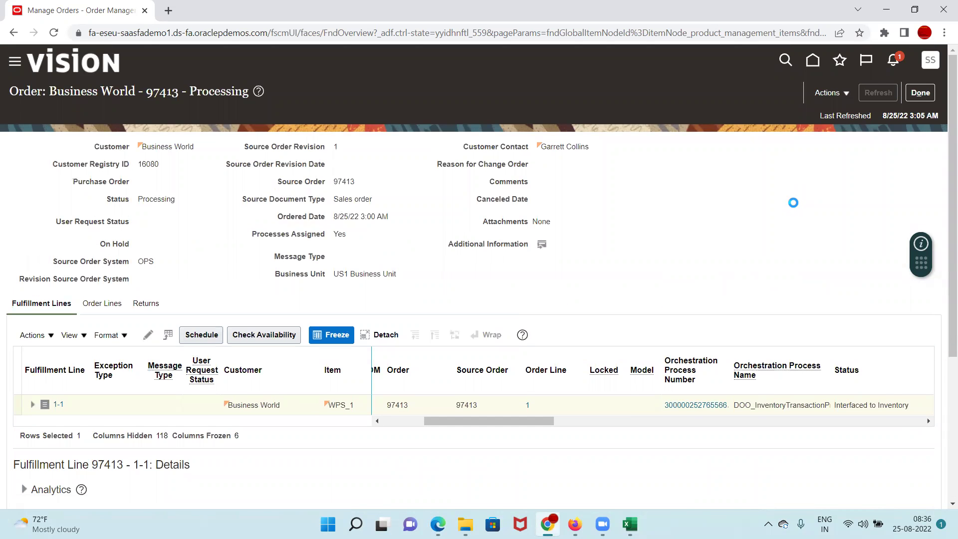
{"action": "scroll", "coordinate": [551, 288], "scroll_direction": "down", "scroll_amount": 2}
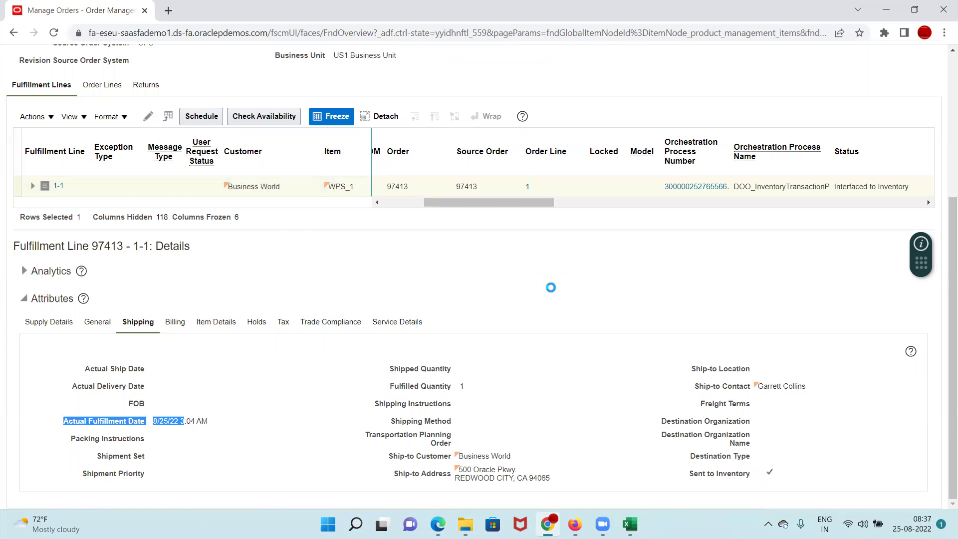
{"action": "scroll", "coordinate": [554, 292], "scroll_direction": "down", "scroll_amount": 4}
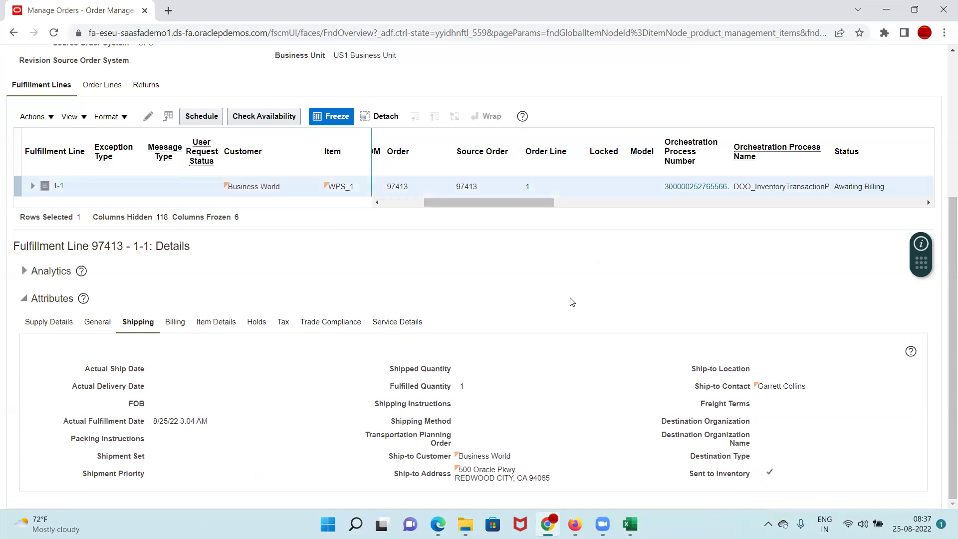
{"action": "scroll", "coordinate": [572, 302], "scroll_direction": "up", "scroll_amount": 5}
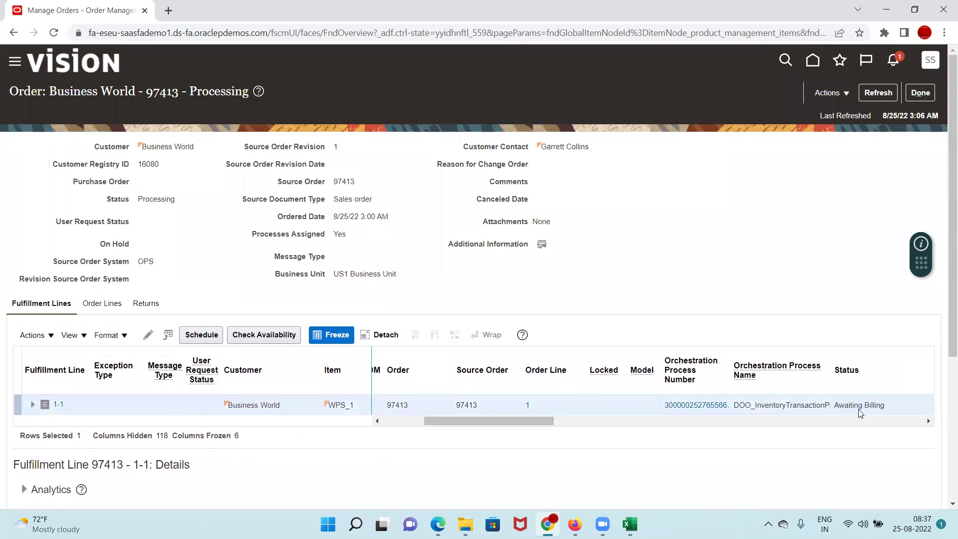
Close the order's fulfillment view and go to Scheduled Processes
{"action": "left_click", "coordinate": [921, 93]}
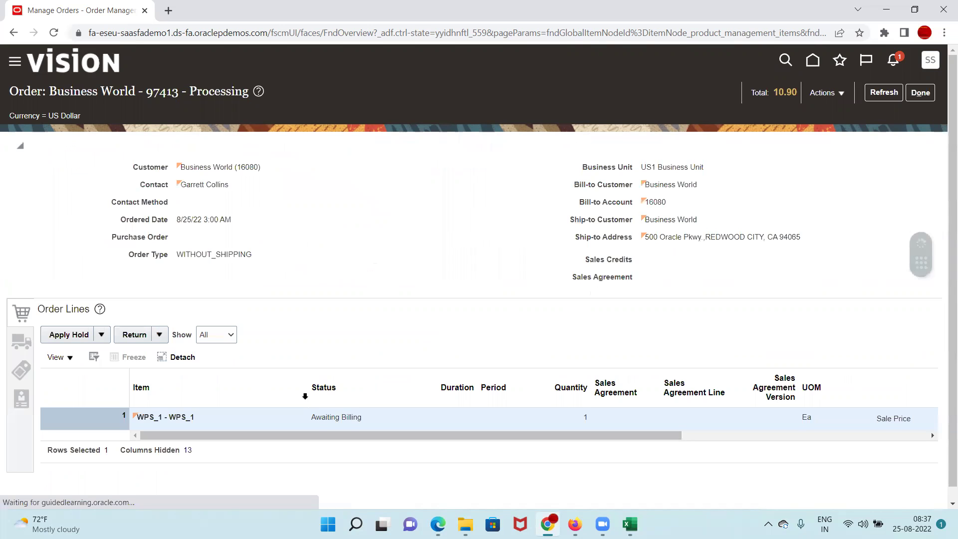
{"action": "left_click", "coordinate": [15, 61]}
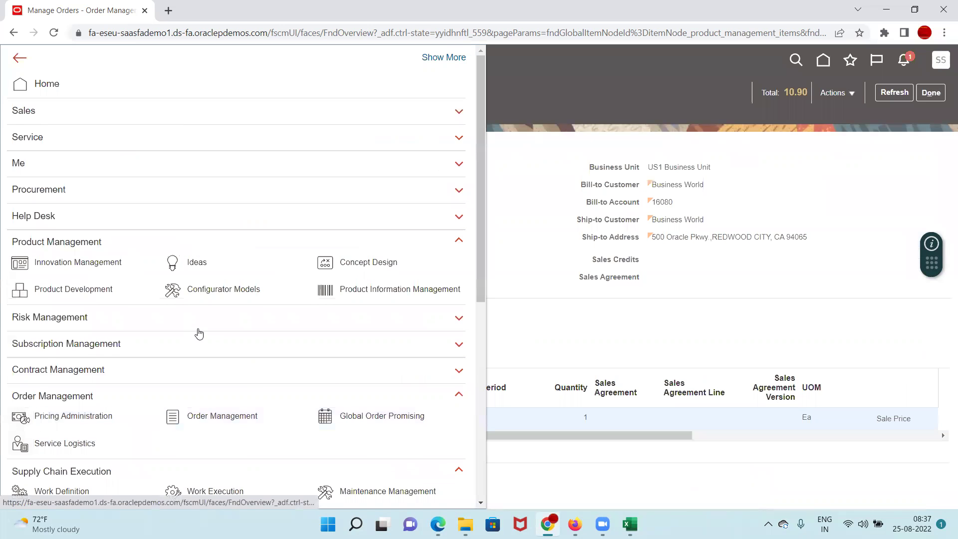
{"action": "scroll", "coordinate": [197, 332], "scroll_direction": "down", "scroll_amount": 7}
{"action": "left_click", "coordinate": [54, 418]}
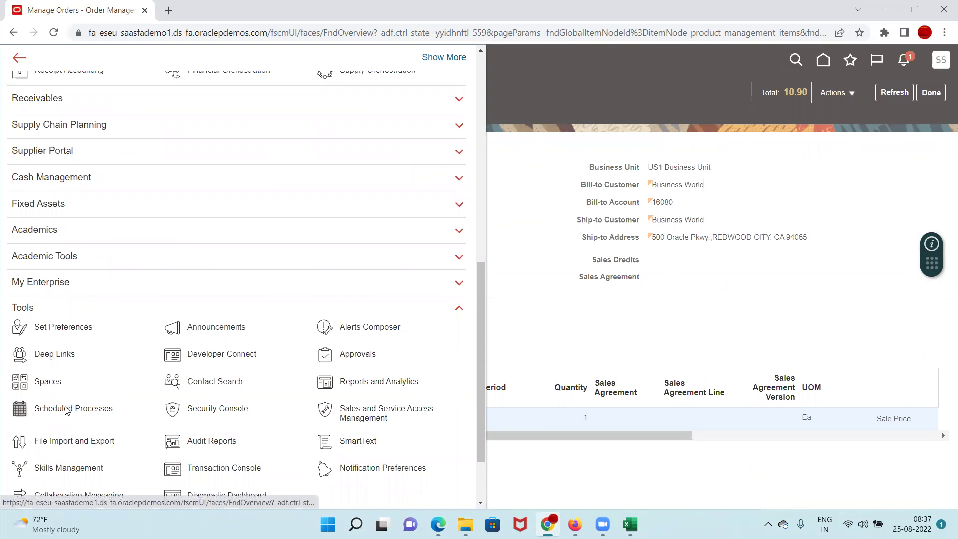
{"action": "left_click", "coordinate": [67, 410]}
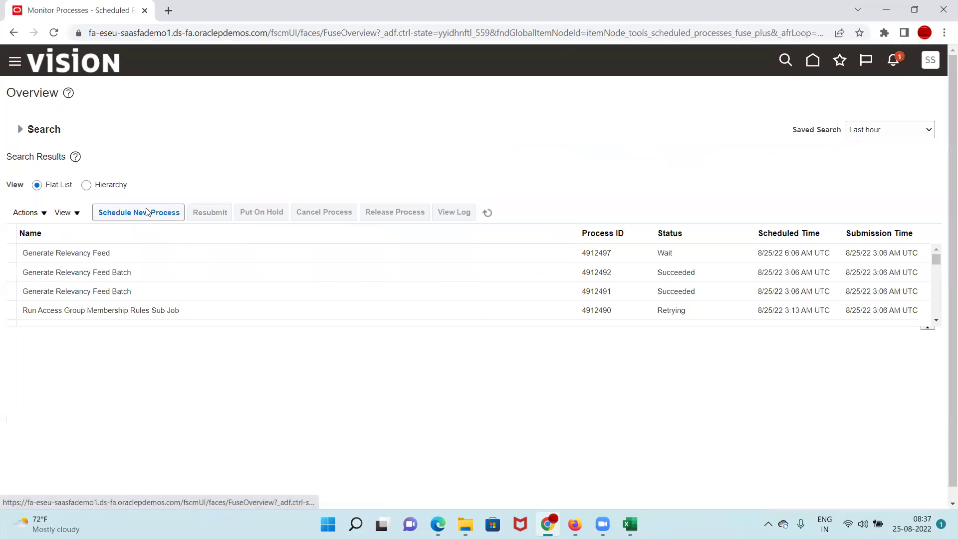
Start scheduling a new job and search for the process name "Import Auto"
{"action": "left_click", "coordinate": [144, 213]}
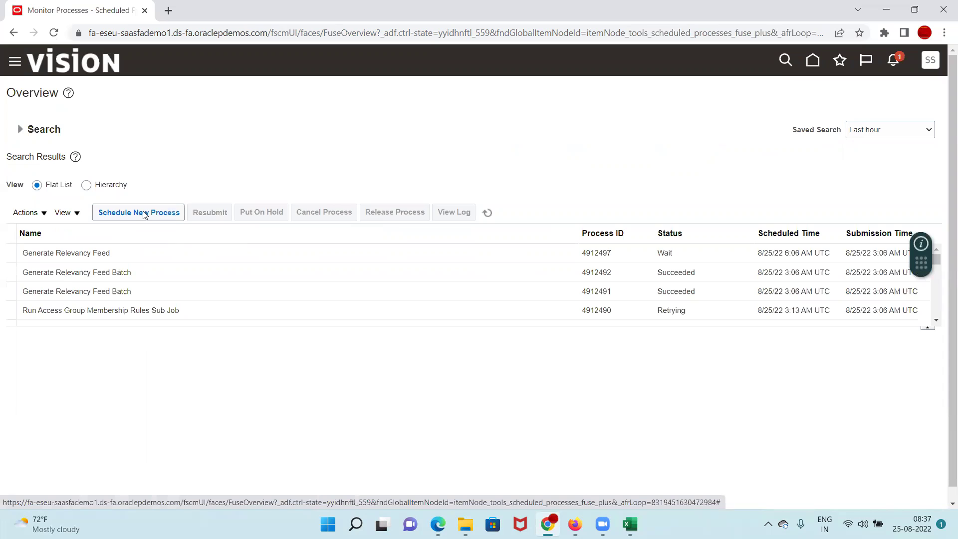
{"action": "left_click", "coordinate": [144, 218]}
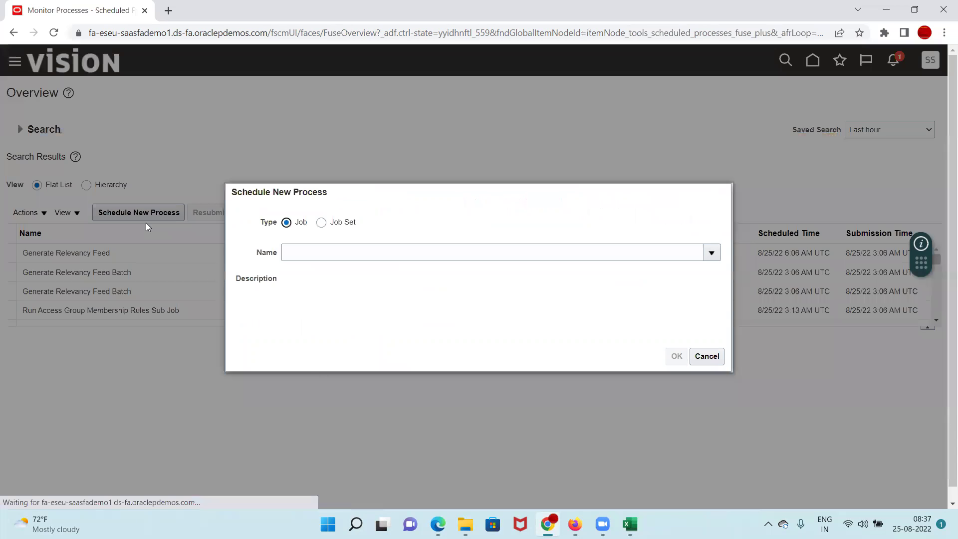
{"action": "left_click", "coordinate": [311, 251]}
{"action": "type", "text": "Import Auto"}
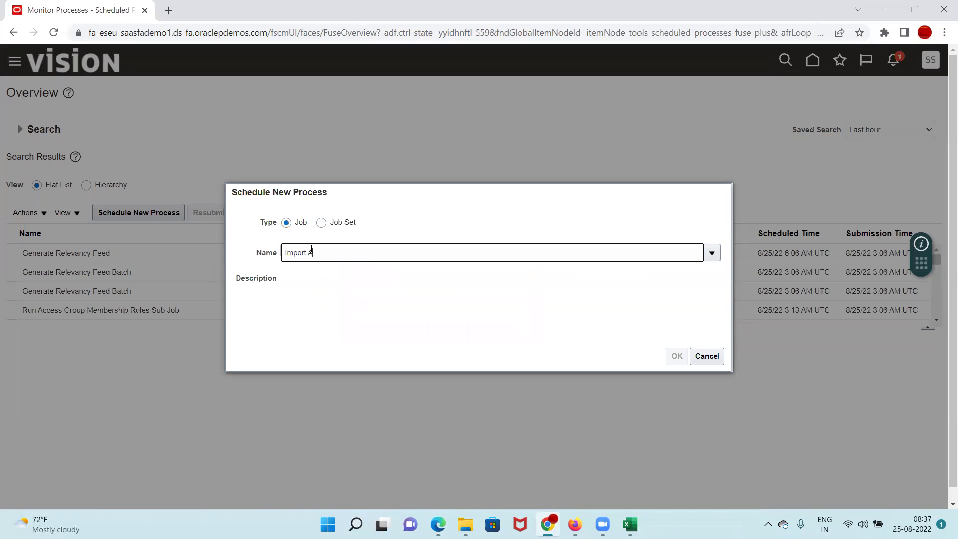
{"action": "left_click", "coordinate": [517, 279]}
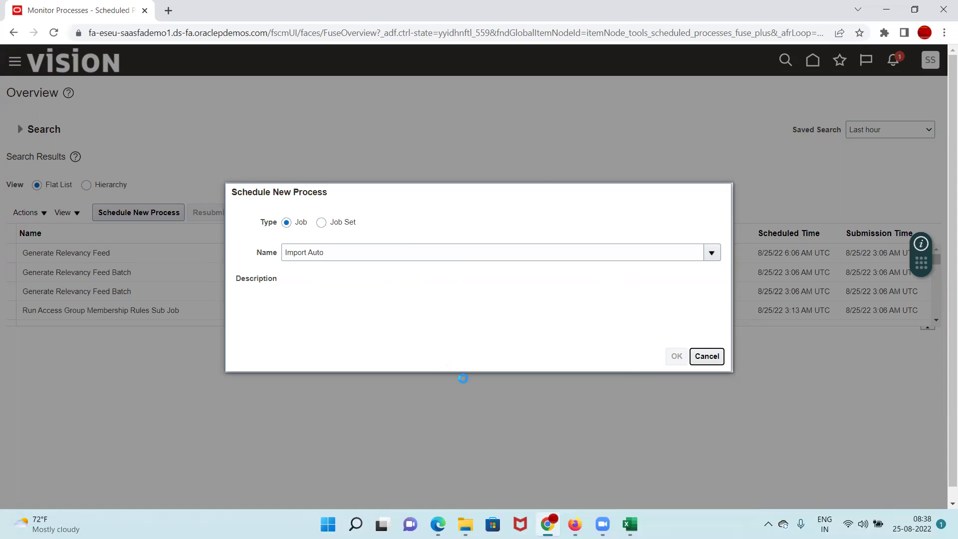
Duplicate the browser tab and open Inventory Management under Supply Chain Execution in the copy
{"action": "right_click", "coordinate": [102, 14]}
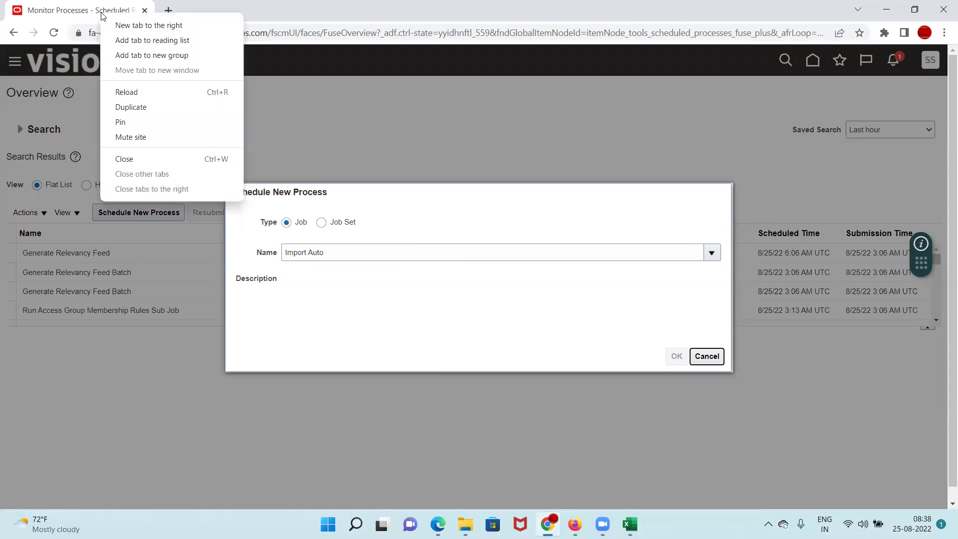
{"action": "left_click", "coordinate": [173, 108]}
{"action": "left_click", "coordinate": [80, 11]}
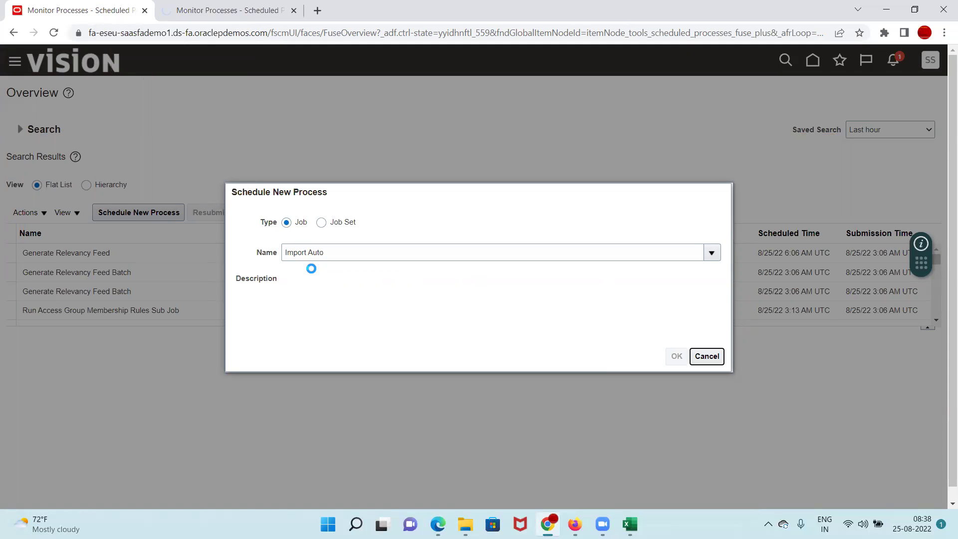
{"action": "left_click", "coordinate": [229, 11]}
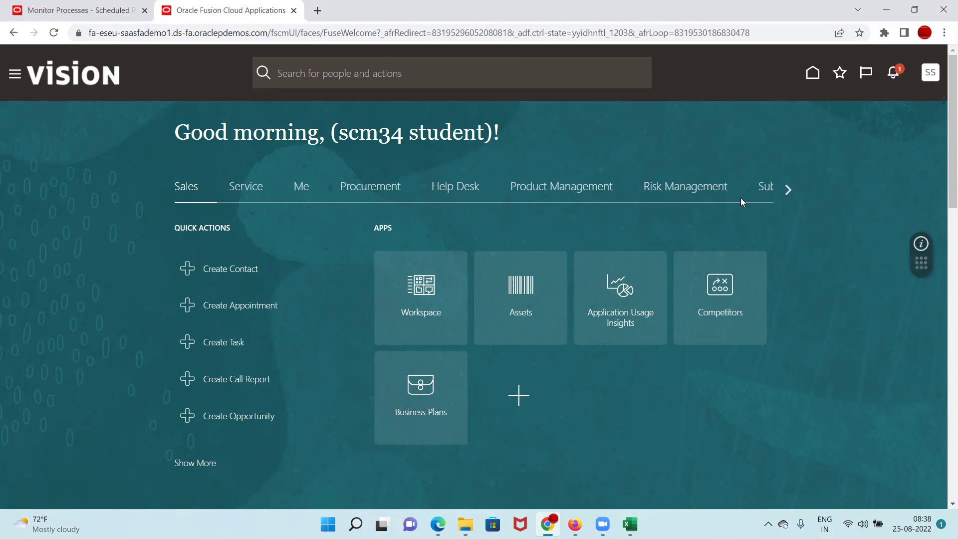
{"action": "left_click", "coordinate": [786, 191]}
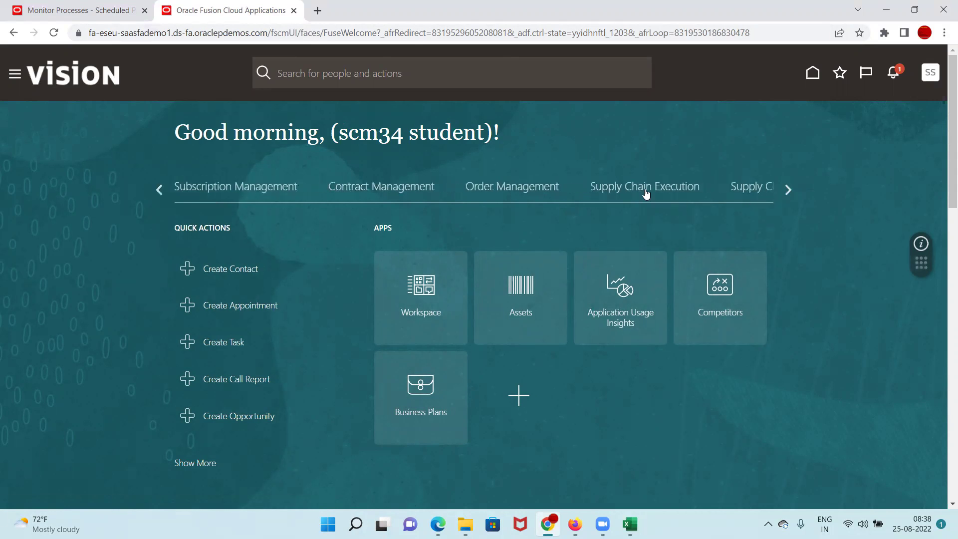
{"action": "left_click", "coordinate": [646, 194]}
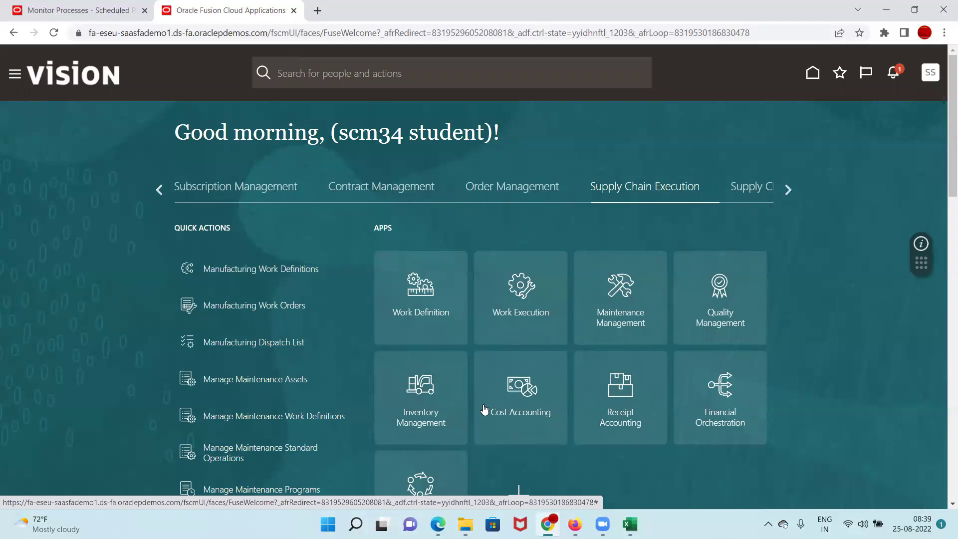
Back in the Scheduled Processes tab, choose Import AutoInvoice as the job to schedule
{"action": "left_click", "coordinate": [75, 10]}
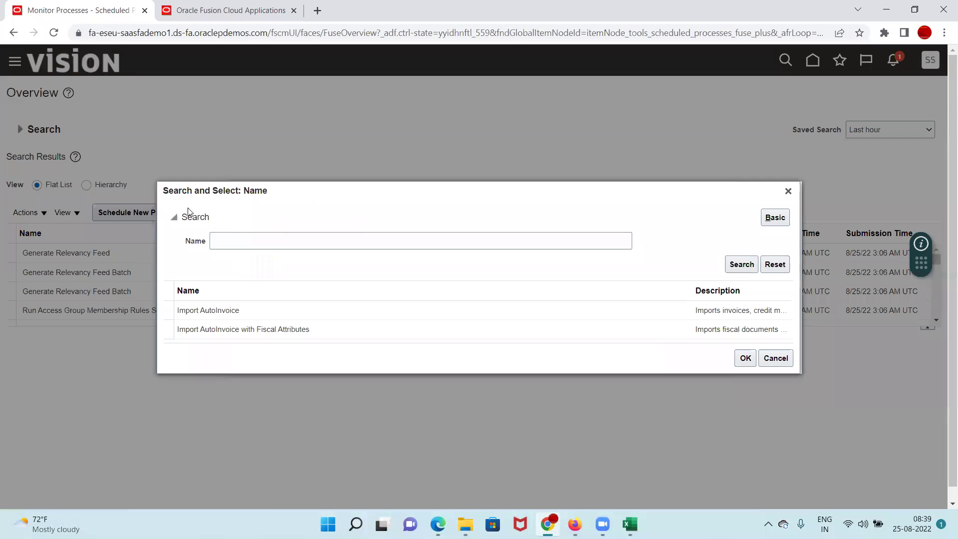
{"action": "left_click", "coordinate": [240, 313]}
{"action": "left_click", "coordinate": [740, 360]}
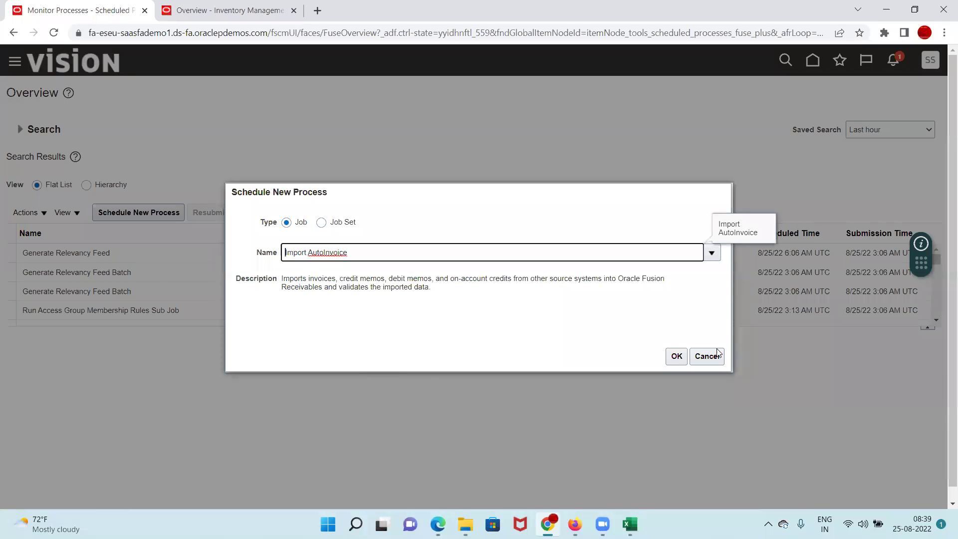
Confirm the job and set its business unit to US1 Business Unit and its transaction source to Distributed Order Orchestration
{"action": "left_click", "coordinate": [677, 357]}
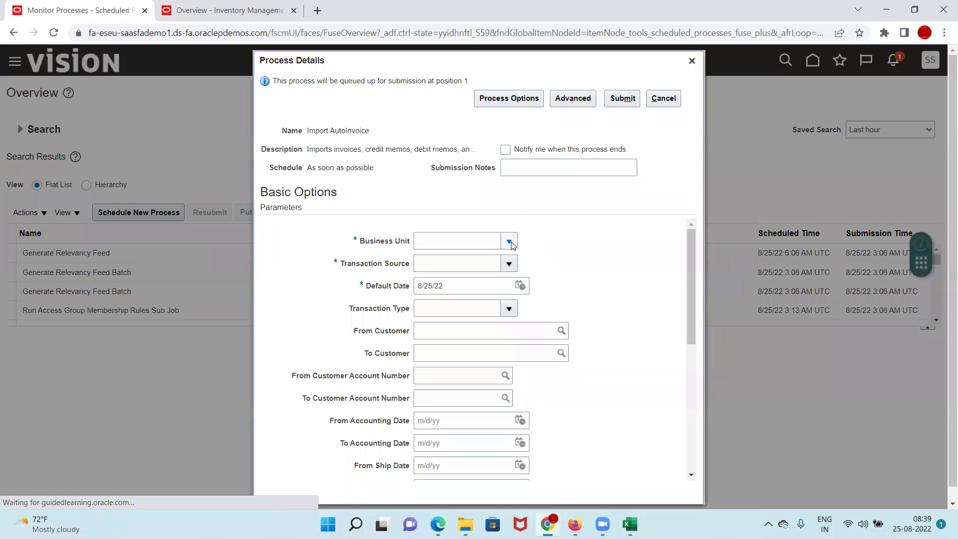
{"action": "left_click", "coordinate": [510, 242]}
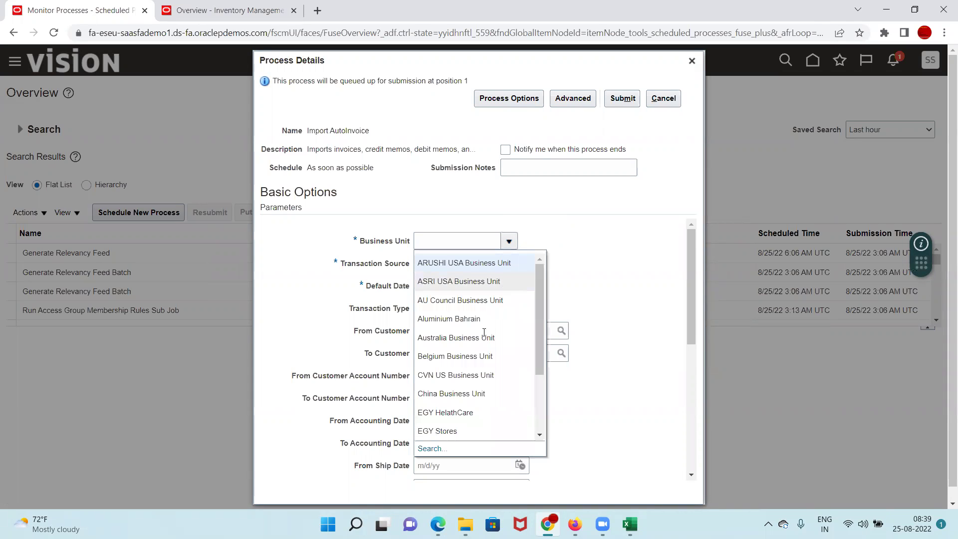
{"action": "scroll", "coordinate": [495, 369], "scroll_direction": "down", "scroll_amount": 2}
{"action": "scroll", "coordinate": [494, 367], "scroll_direction": "down", "scroll_amount": 1}
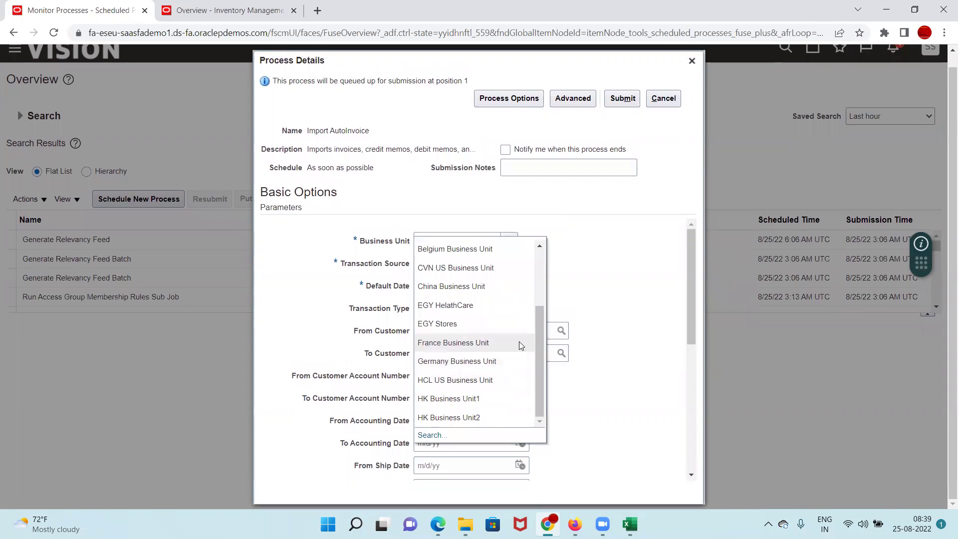
{"action": "left_click_drag", "start_coordinate": [539, 372], "coordinate": [554, 272]}
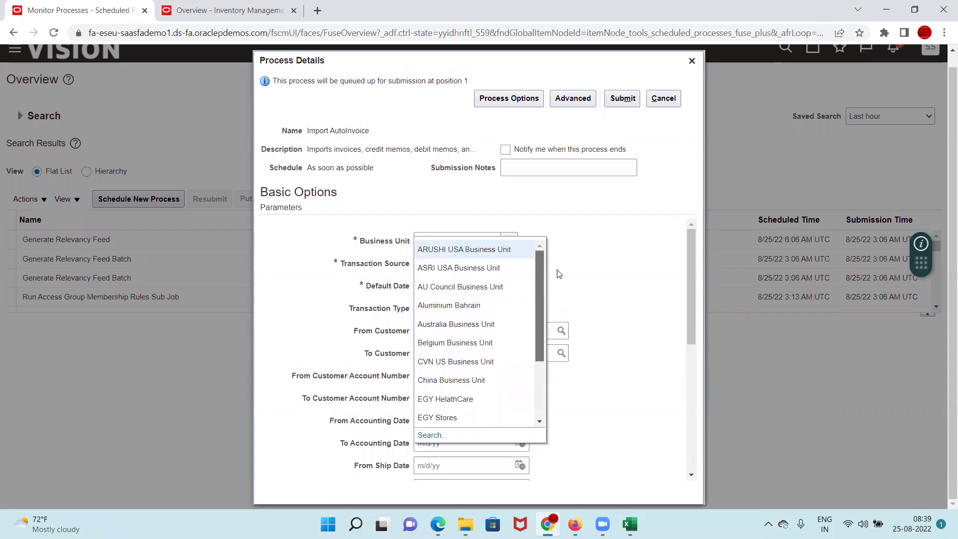
{"action": "left_click", "coordinate": [459, 245]}
{"action": "type", "text": "US1"}
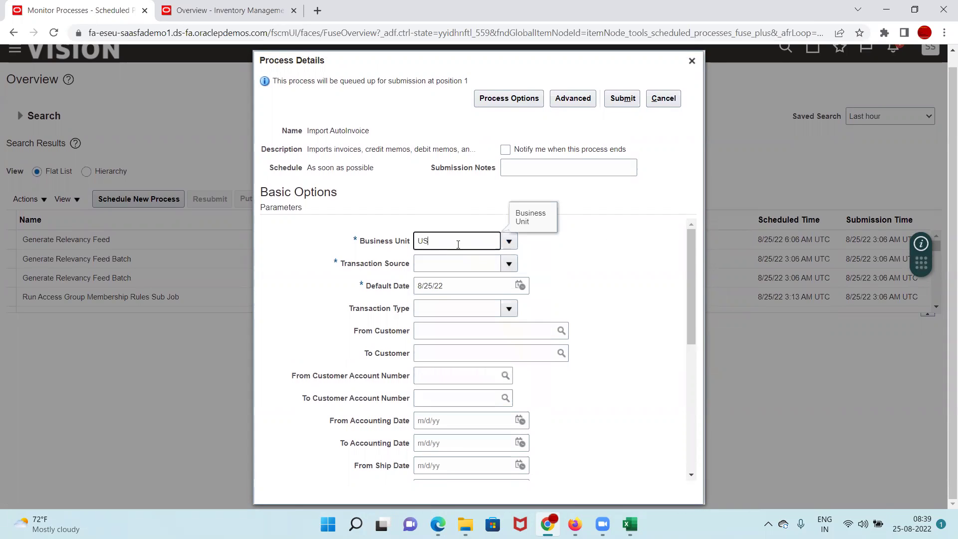
{"action": "key", "text": "Tab"}
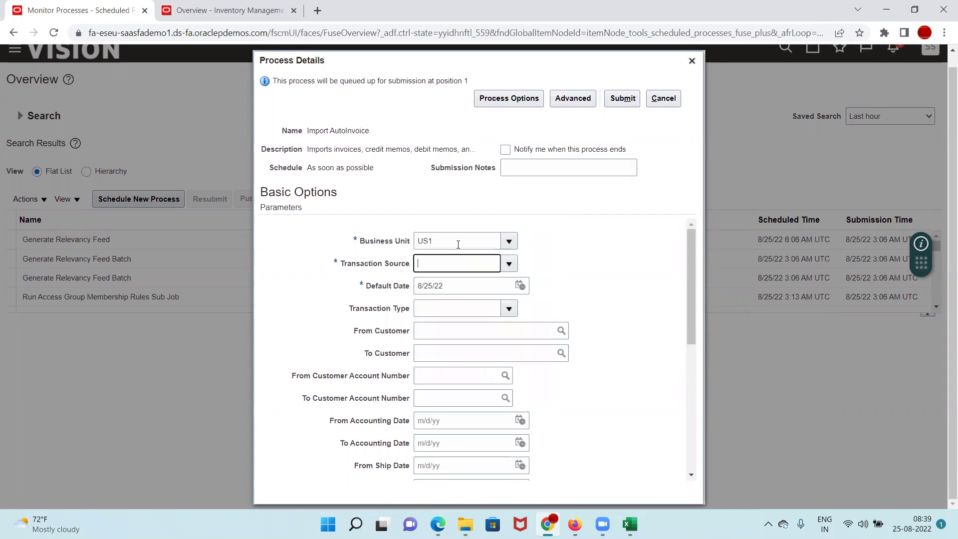
{"action": "left_click", "coordinate": [509, 264]}
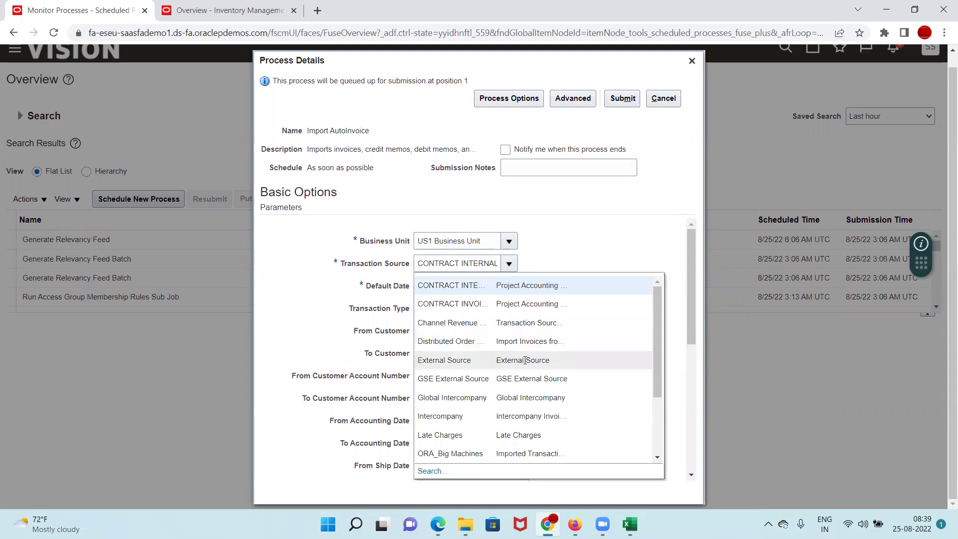
{"action": "left_click", "coordinate": [527, 341]}
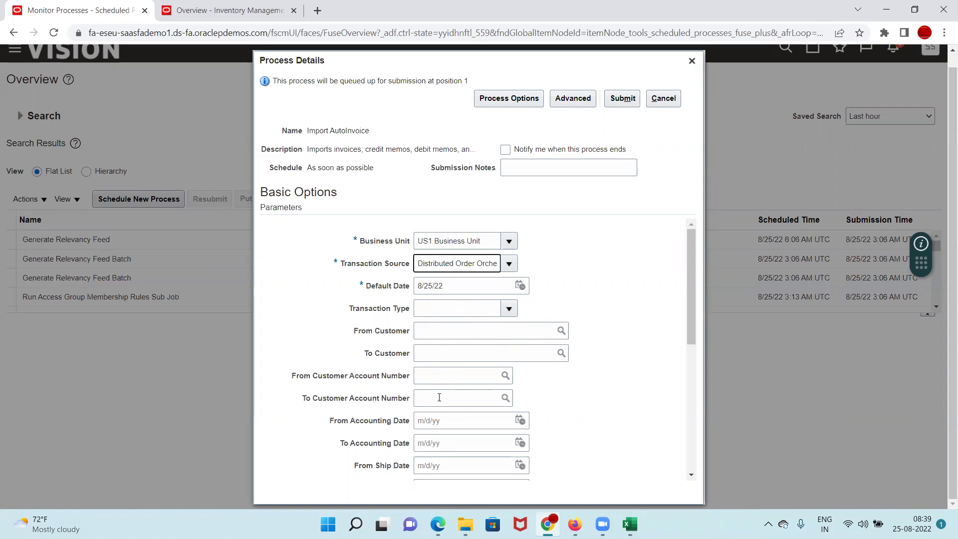
Limit the import to the new sales order by entering its number as both From and To Sales Order Number
{"action": "scroll", "coordinate": [456, 416], "scroll_direction": "down", "scroll_amount": 2}
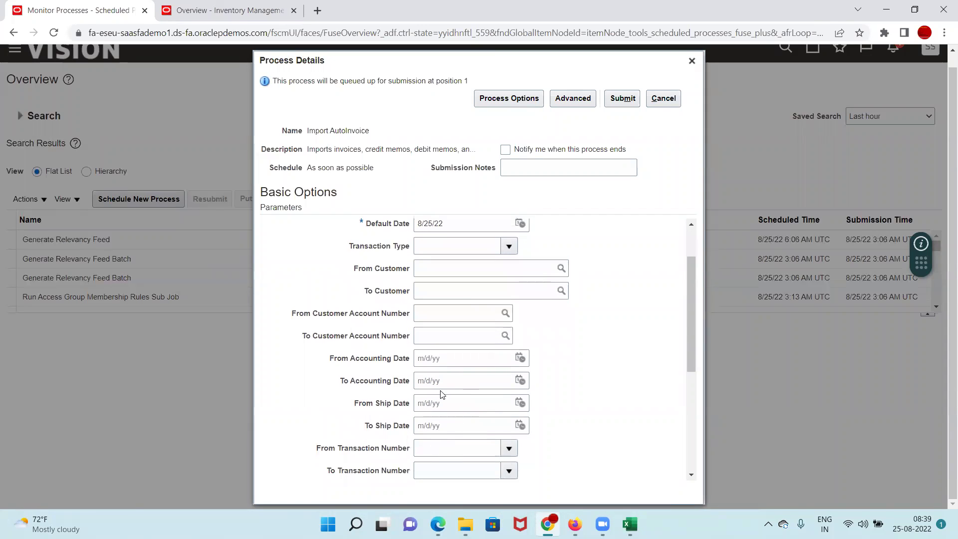
{"action": "scroll", "coordinate": [448, 349], "scroll_direction": "down", "scroll_amount": 4}
{"action": "left_click", "coordinate": [441, 368]}
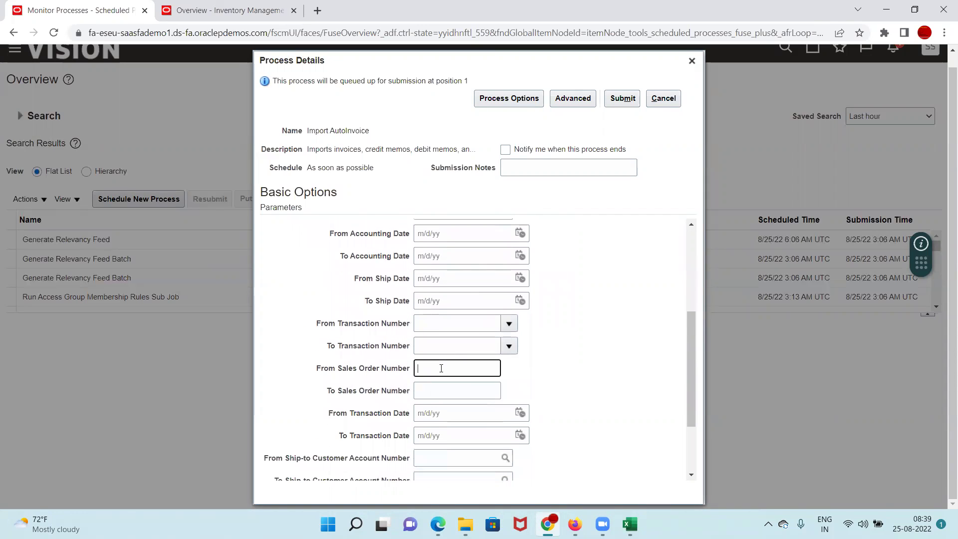
{"action": "type", "text": "97413"}
{"action": "key", "text": "Tab"}
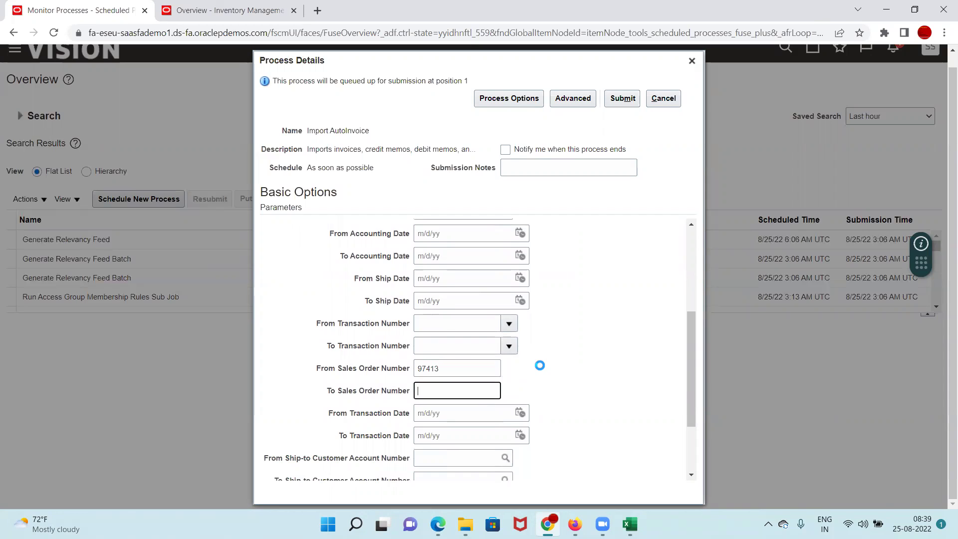
{"action": "type", "text": "97413"}
{"action": "key", "text": "shift+Tab"}
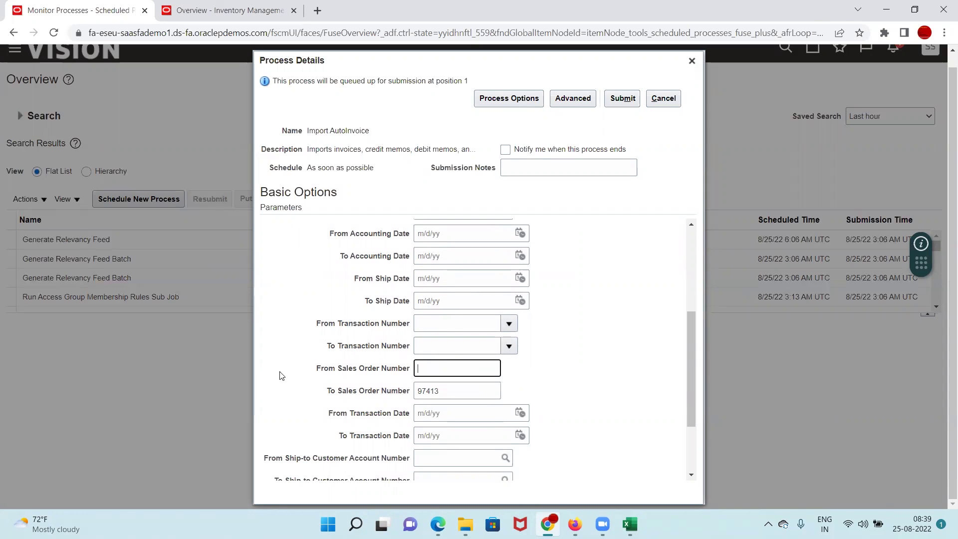
{"action": "key", "text": "Tab"}
{"action": "key", "text": "ctrl+c"}
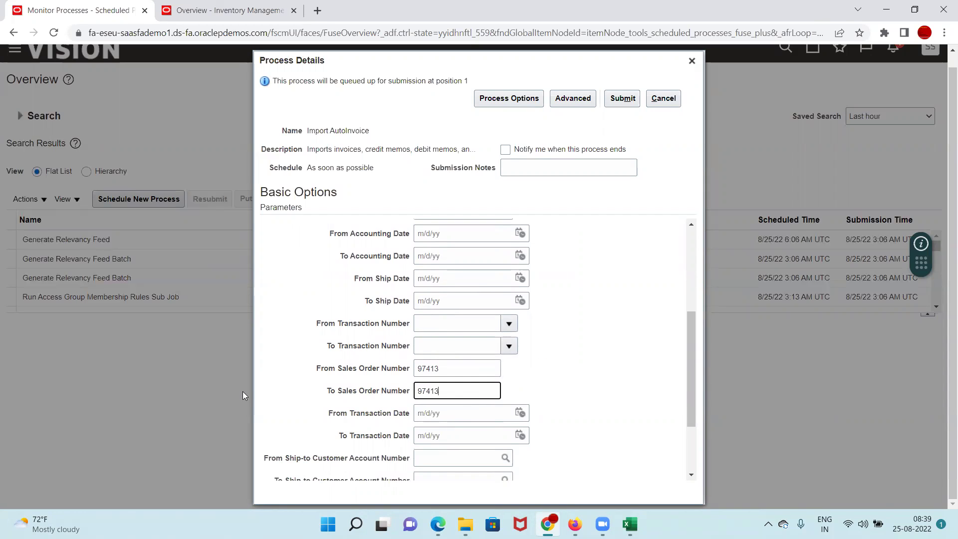
{"action": "key", "text": "Tab"}
Switch to the Excel workbook to check the noted sales order number, and return to the process details
{"action": "key", "text": "alt+Tab"}
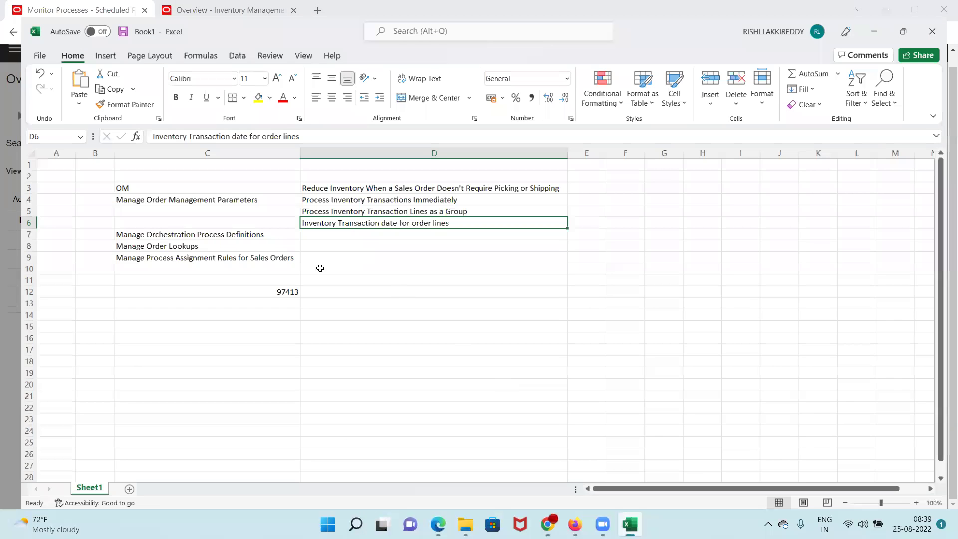
{"action": "left_click", "coordinate": [272, 282]}
{"action": "key", "text": "alt+Tab"}
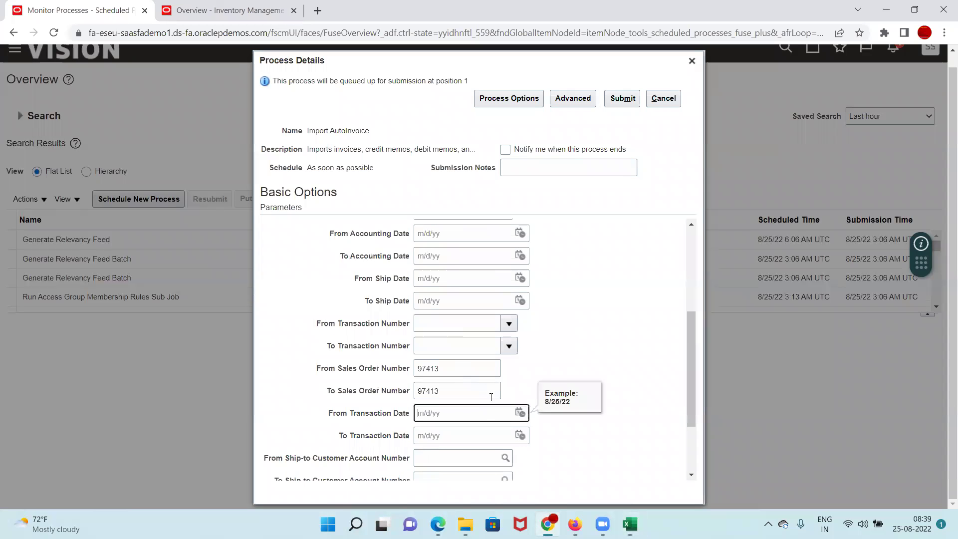
Submit the Import AutoInvoice process, acknowledge the confirmation and refresh the list of scheduled processes
{"action": "scroll", "coordinate": [558, 376], "scroll_direction": "down", "scroll_amount": 3}
{"action": "scroll", "coordinate": [630, 379], "scroll_direction": "up", "scroll_amount": 5}
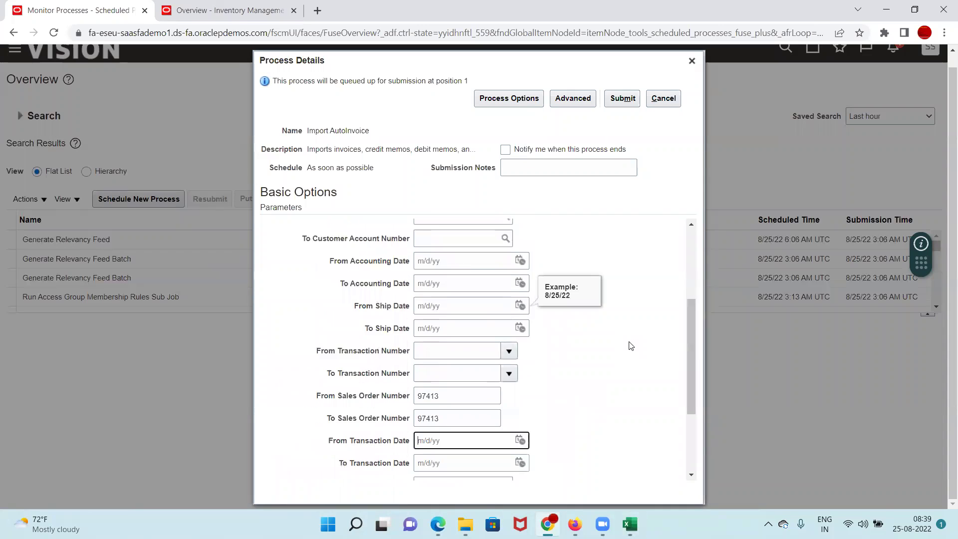
{"action": "left_click", "coordinate": [622, 99]}
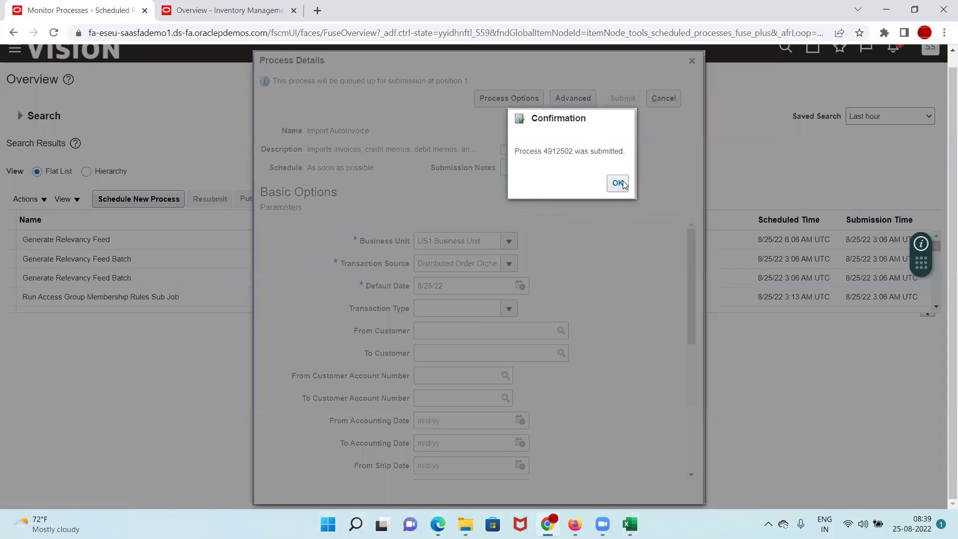
{"action": "left_click", "coordinate": [618, 183]}
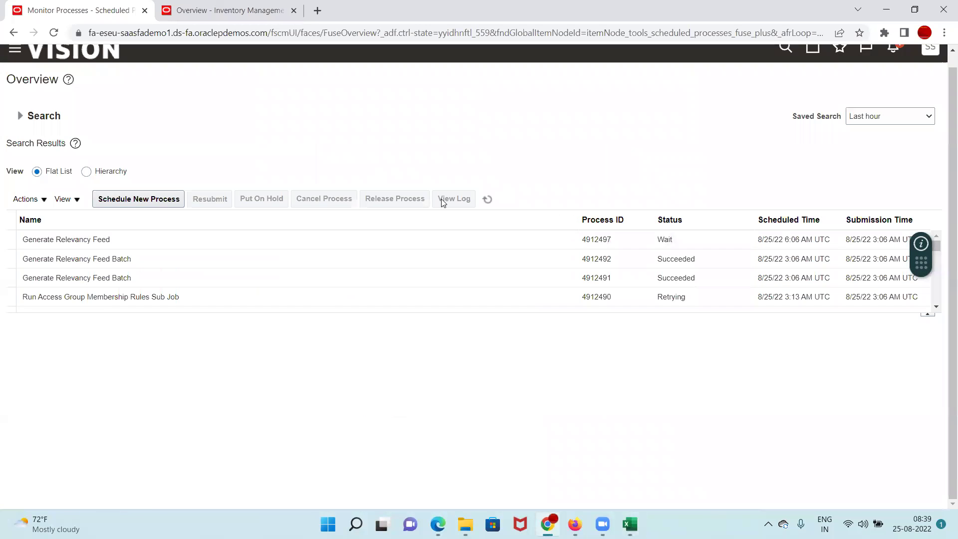
{"action": "left_click", "coordinate": [490, 201]}
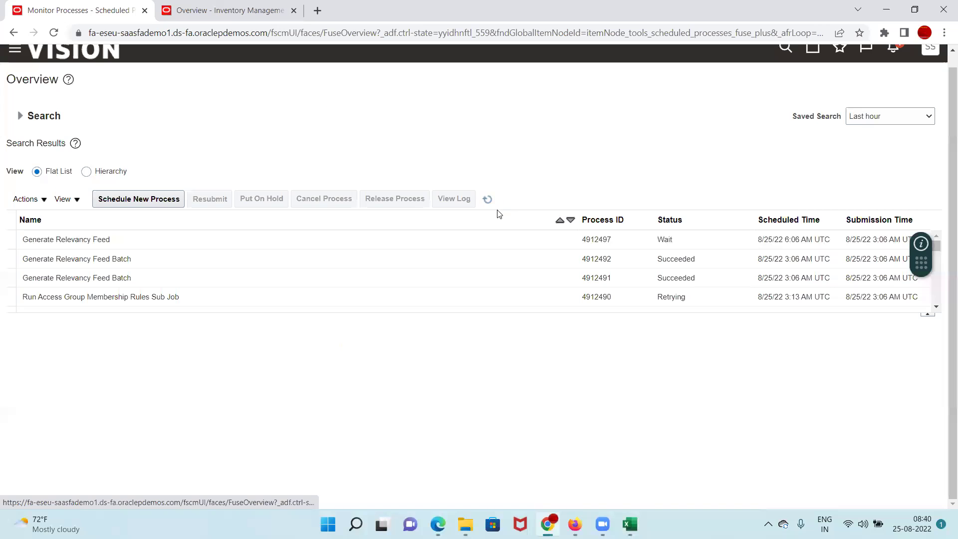
Switch to the Inventory Management browser tab and open the Review Completed Transactions task
{"action": "left_click", "coordinate": [240, 11]}
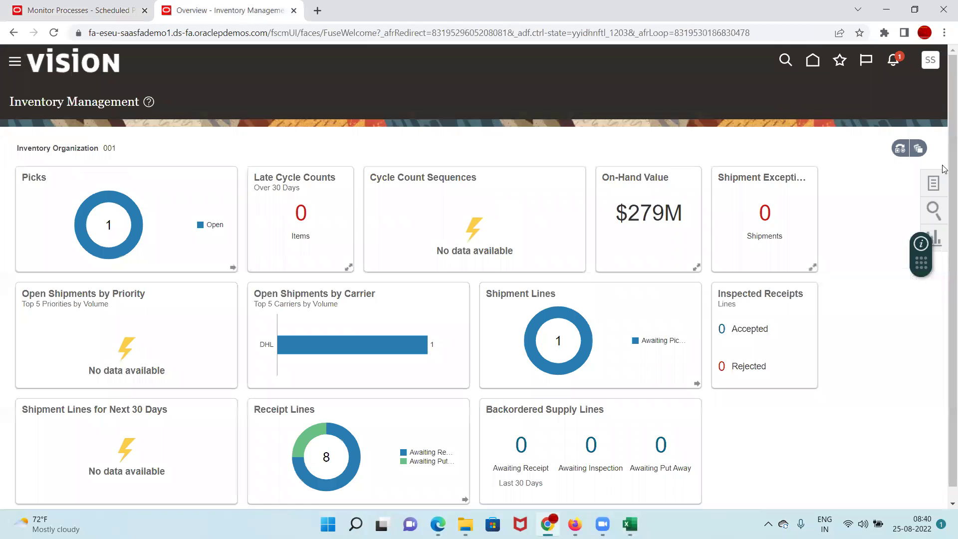
{"action": "left_click", "coordinate": [935, 182]}
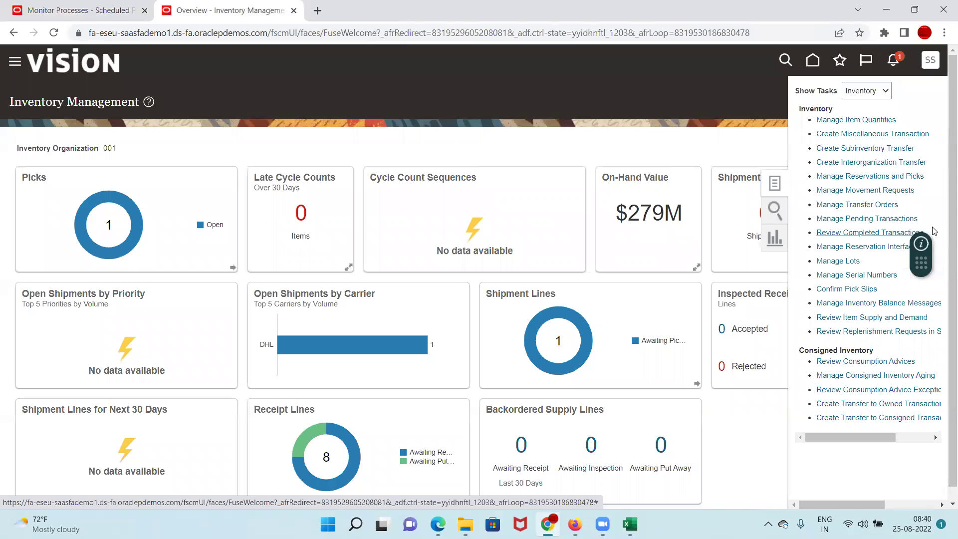
{"action": "left_click", "coordinate": [881, 233]}
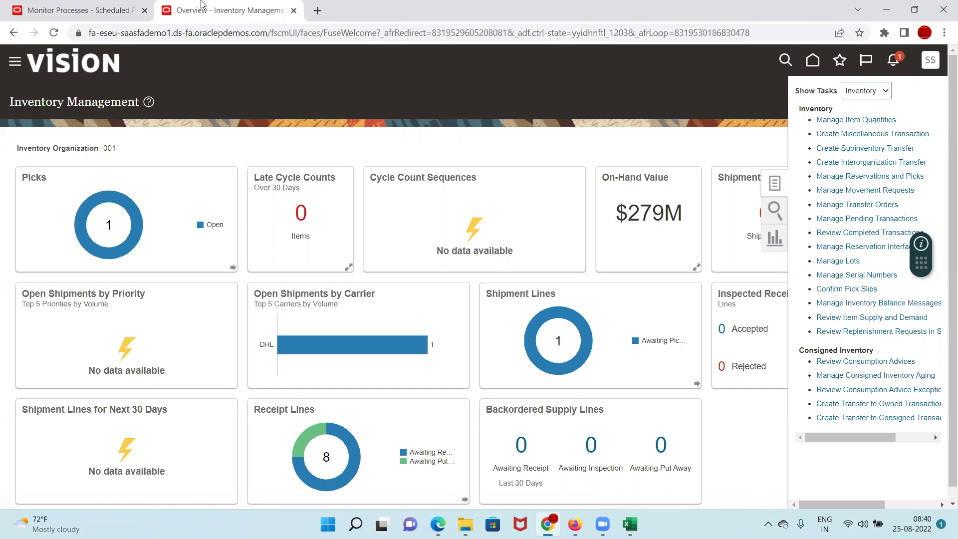
Check the status of Import AutoInvoice in the refreshed Scheduled Processes list and return to the inventory transactions page
{"action": "left_click", "coordinate": [54, 9]}
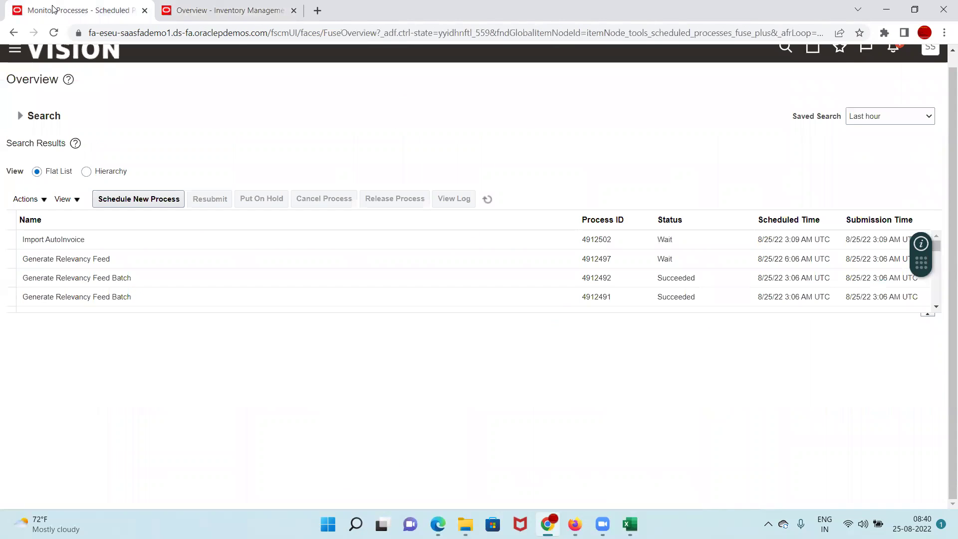
{"action": "left_click", "coordinate": [488, 199]}
{"action": "left_click", "coordinate": [226, 15]}
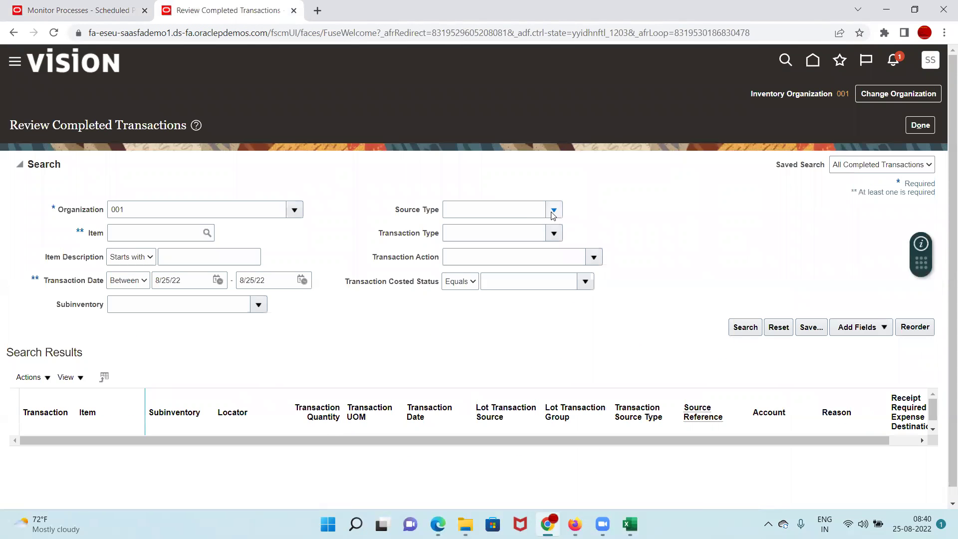
Set the completed transactions search to the source type Sales Order, leaving the transaction type blank
{"action": "left_click", "coordinate": [555, 212]}
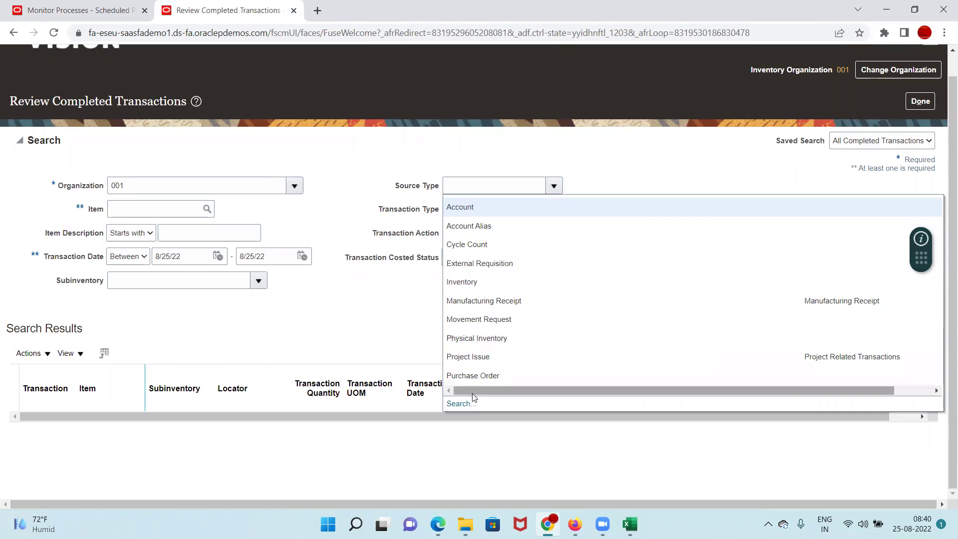
{"action": "left_click", "coordinate": [475, 188]}
{"action": "type", "text": "Sa"}
{"action": "key", "text": "Tab"}
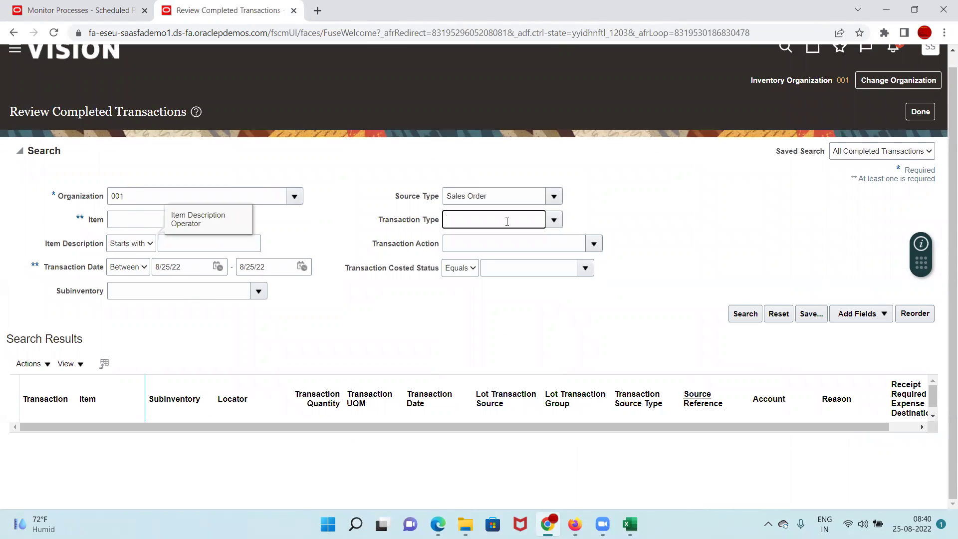
{"action": "left_click", "coordinate": [553, 221]}
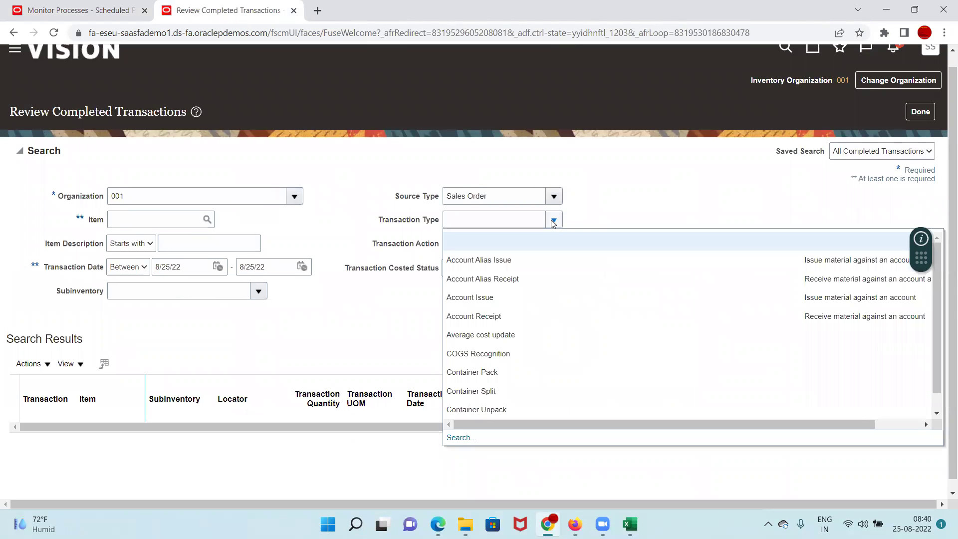
{"action": "left_click", "coordinate": [616, 211]}
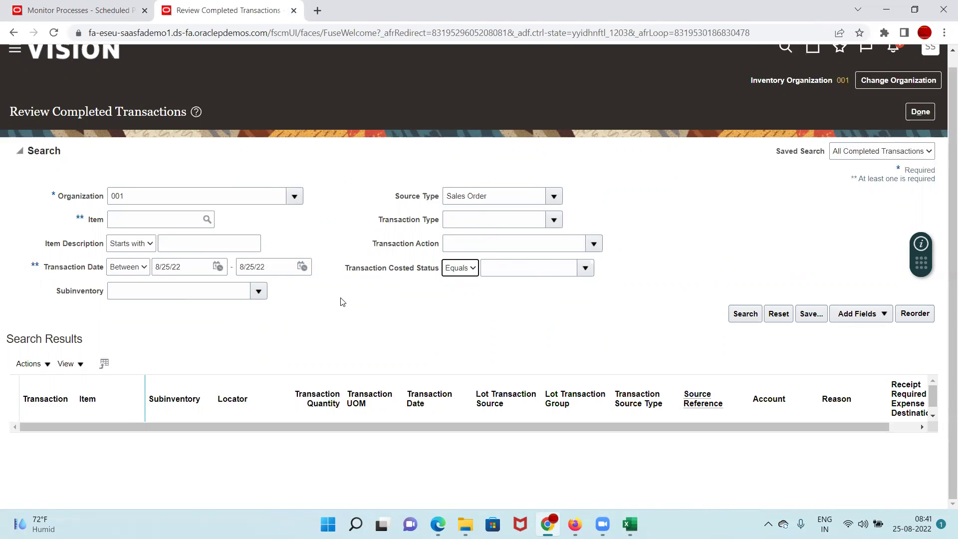
Add the Source Reference field to the search, enter the sales order number in it and run the search
{"action": "left_click", "coordinate": [884, 316]}
{"action": "scroll", "coordinate": [836, 398], "scroll_direction": "down", "scroll_amount": 3}
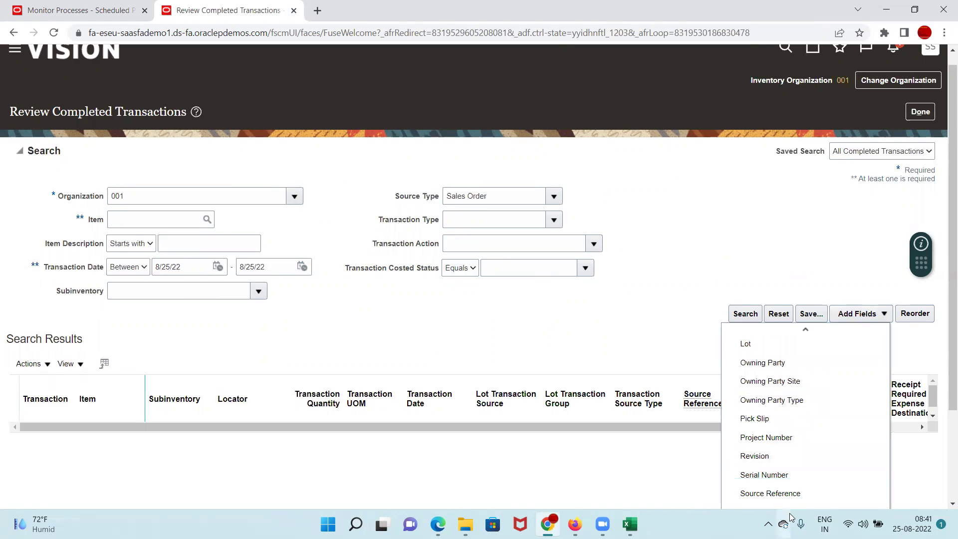
{"action": "left_click", "coordinate": [789, 495]}
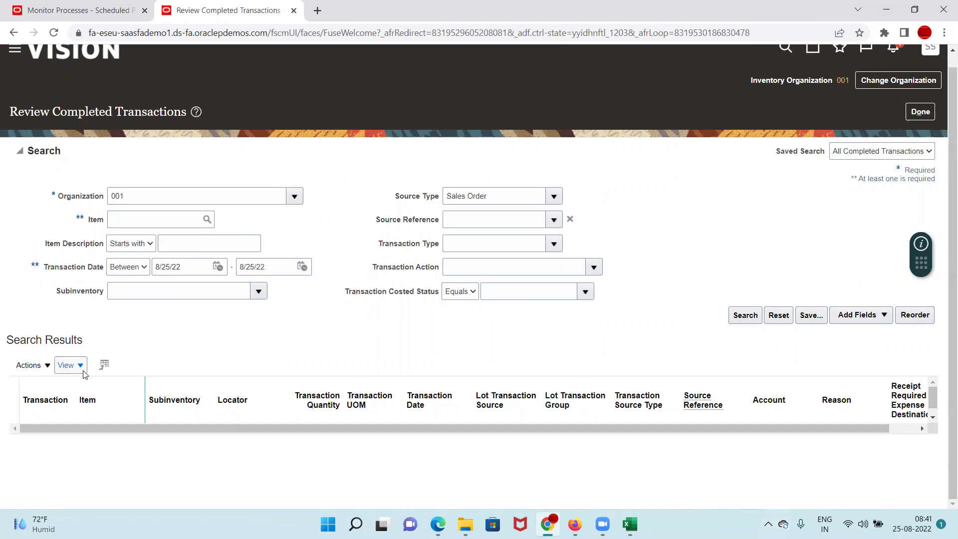
{"action": "left_click", "coordinate": [458, 215]}
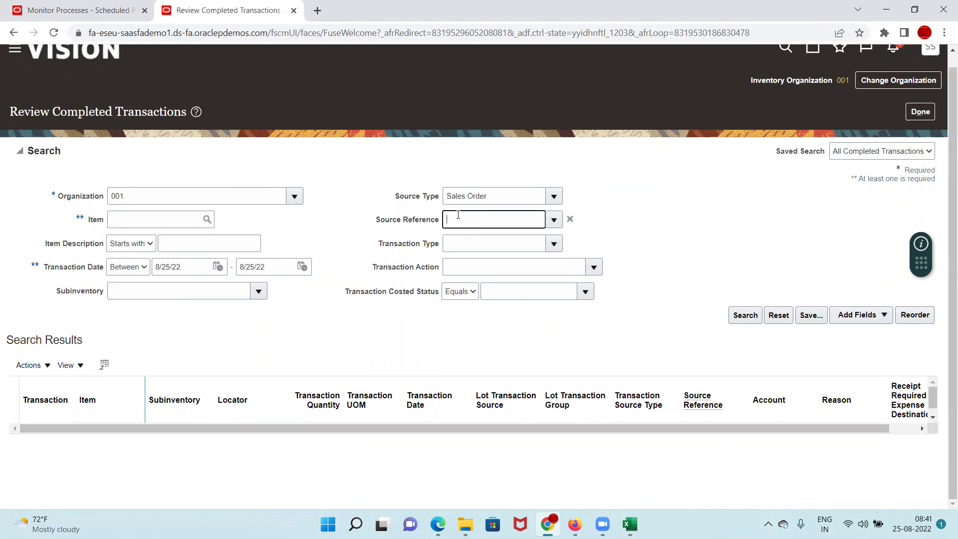
{"action": "key", "text": "ctrl+v"}
{"action": "left_click", "coordinate": [542, 233]}
{"action": "left_click", "coordinate": [737, 320]}
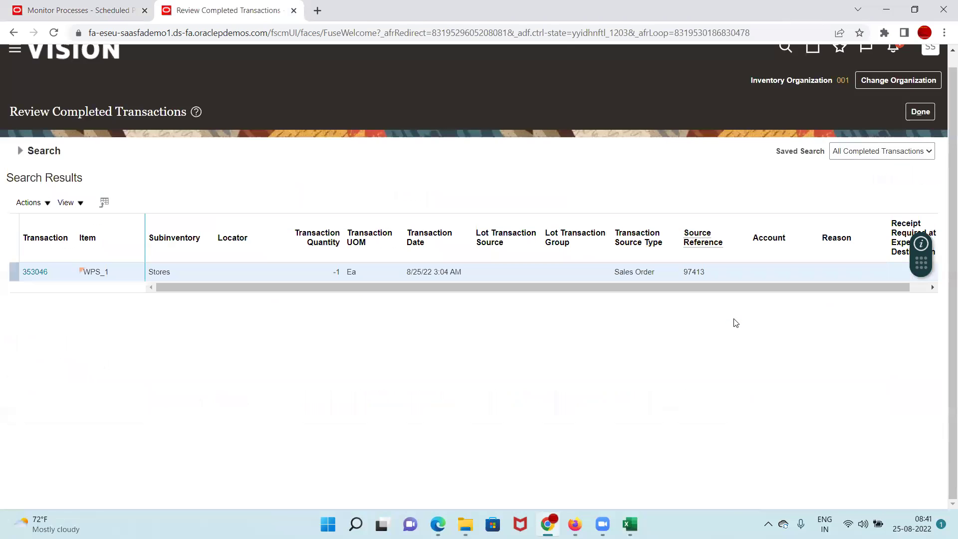
Open the found WPS_1 transaction and examine its transaction quantity and transaction type
{"action": "left_click", "coordinate": [32, 271]}
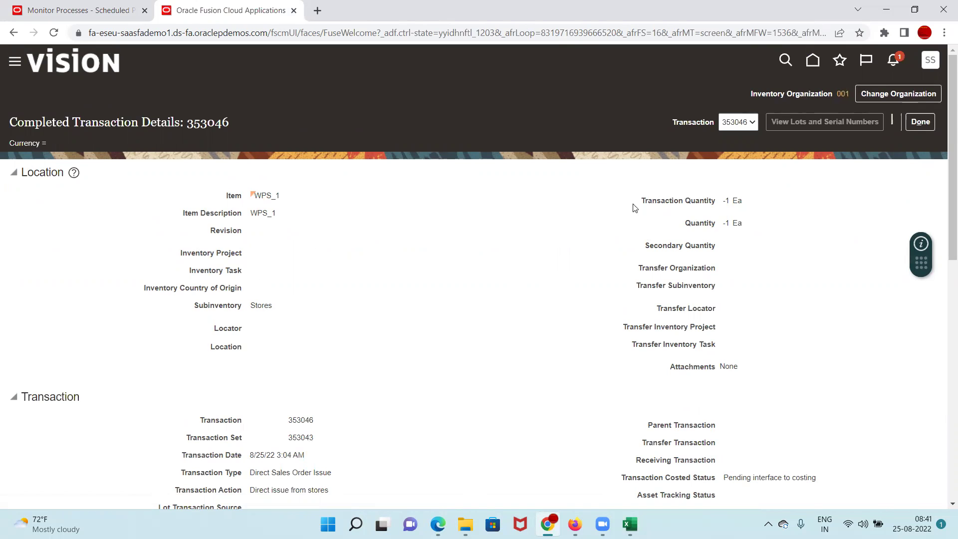
{"action": "left_click_drag", "start_coordinate": [634, 205], "coordinate": [826, 206]}
{"action": "scroll", "coordinate": [796, 286], "scroll_direction": "down", "scroll_amount": 3}
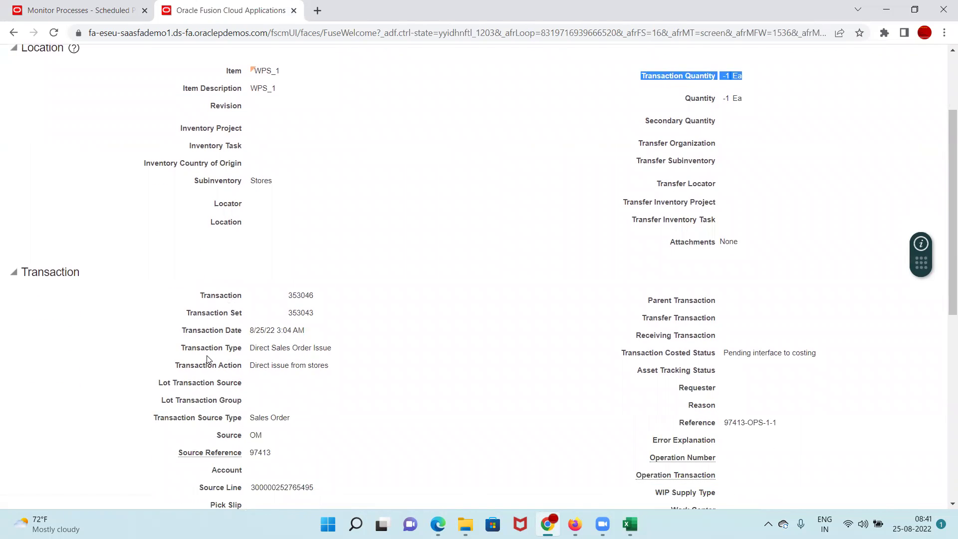
{"action": "left_click_drag", "start_coordinate": [182, 352], "coordinate": [223, 359]}
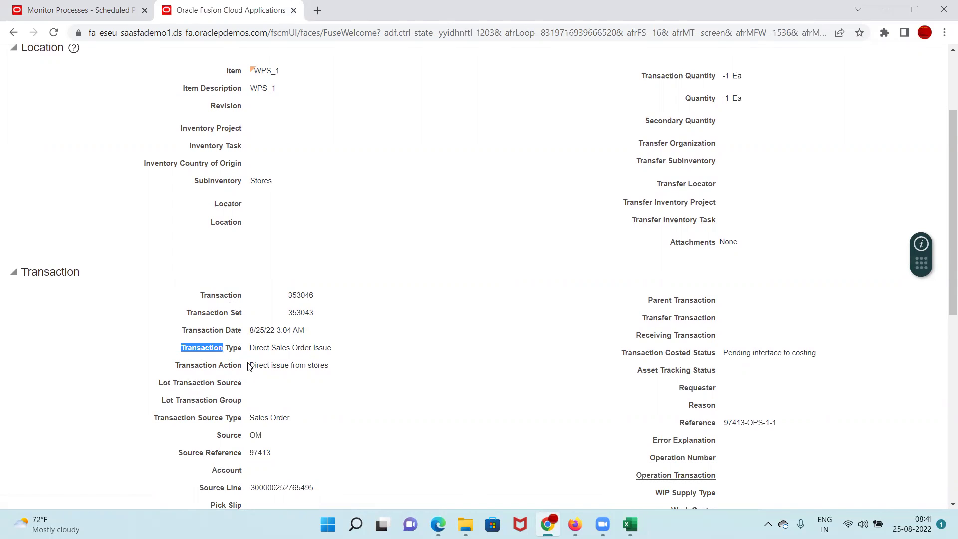
Examine the WPS_1 transaction's transaction type and transaction costed status
{"action": "left_click_drag", "start_coordinate": [251, 348], "coordinate": [351, 354]}
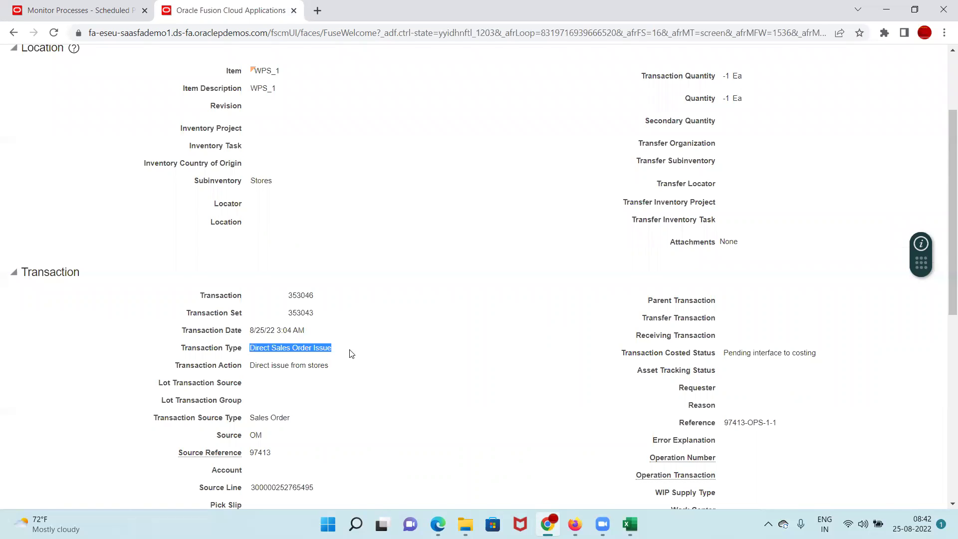
{"action": "left_click", "coordinate": [318, 357]}
{"action": "left_click_drag", "start_coordinate": [273, 348], "coordinate": [348, 351]}
{"action": "left_click_drag", "start_coordinate": [249, 348], "coordinate": [360, 357]}
{"action": "left_click_drag", "start_coordinate": [621, 356], "coordinate": [837, 358]}
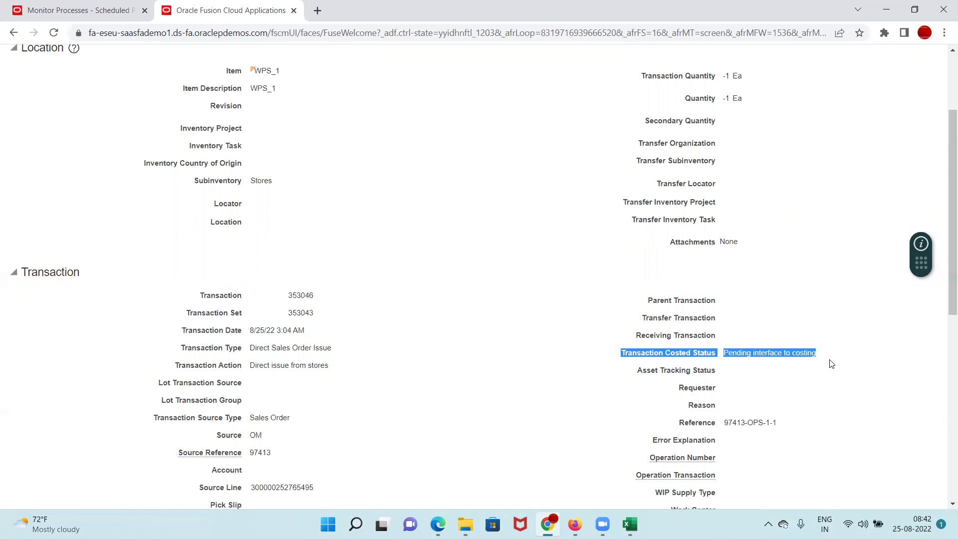
Examine the transaction's source type, source, source reference and transaction action, and recheck its transaction type
{"action": "scroll", "coordinate": [417, 353], "scroll_direction": "down", "scroll_amount": 1}
{"action": "left_click", "coordinate": [275, 358]}
{"action": "triple_click", "coordinate": [275, 359]}
{"action": "left_click_drag", "start_coordinate": [248, 373], "coordinate": [306, 373]}
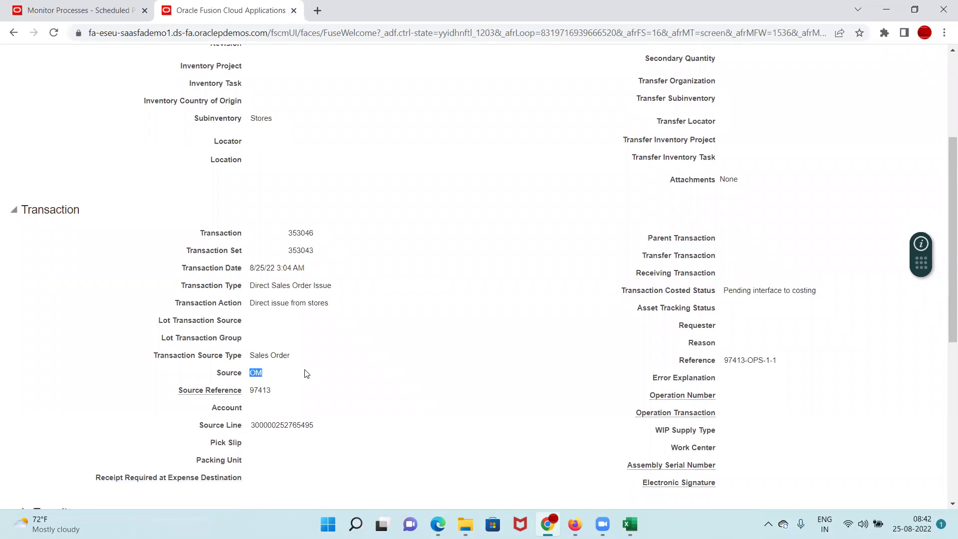
{"action": "left_click_drag", "start_coordinate": [248, 394], "coordinate": [327, 394]}
{"action": "left_click_drag", "start_coordinate": [251, 304], "coordinate": [322, 304]}
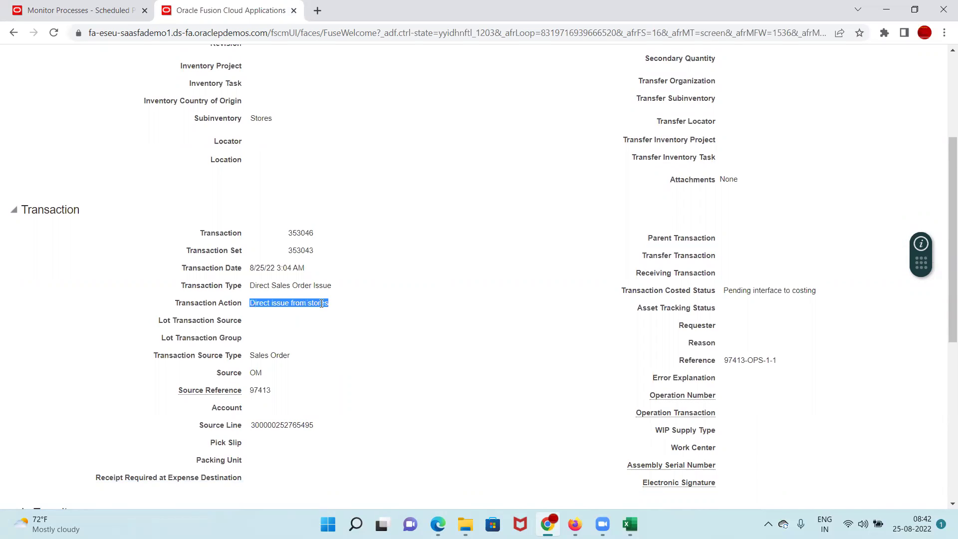
{"action": "left_click_drag", "start_coordinate": [250, 286], "coordinate": [344, 289]}
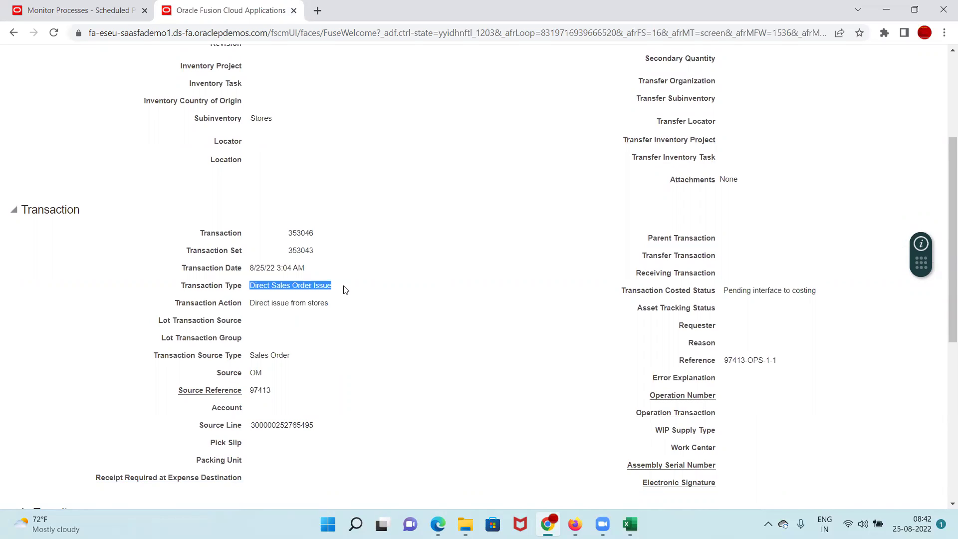
Look through the remaining transaction sections and return to the Inventory Management overview
{"action": "scroll", "coordinate": [410, 370], "scroll_direction": "down", "scroll_amount": 3}
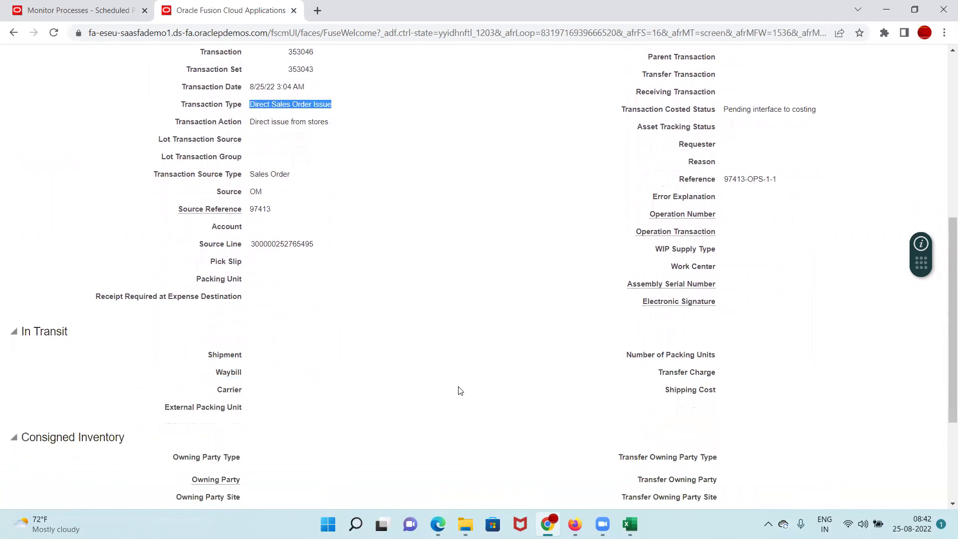
{"action": "scroll", "coordinate": [459, 390], "scroll_direction": "down", "scroll_amount": 3}
{"action": "scroll", "coordinate": [392, 458], "scroll_direction": "up", "scroll_amount": 6}
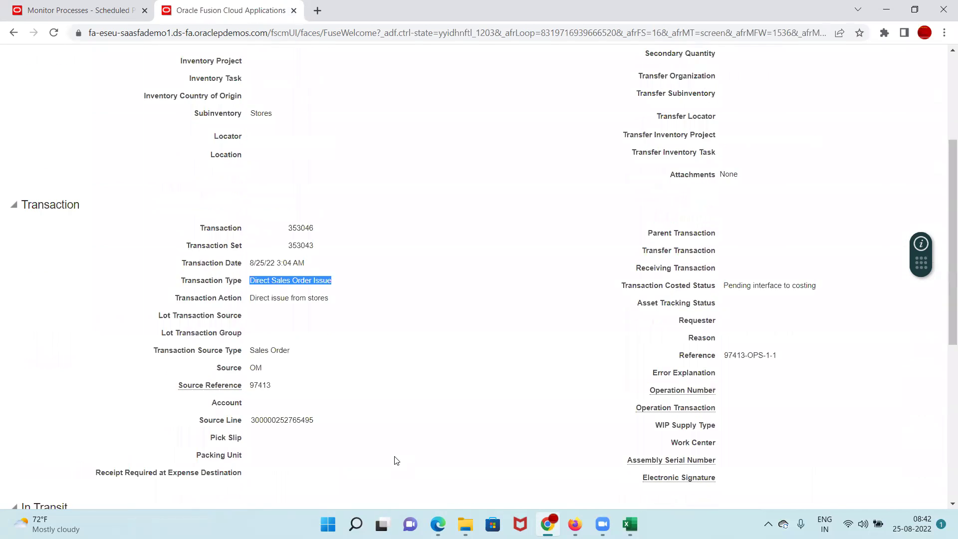
{"action": "scroll", "coordinate": [397, 460], "scroll_direction": "up", "scroll_amount": 4}
{"action": "left_click", "coordinate": [920, 122]}
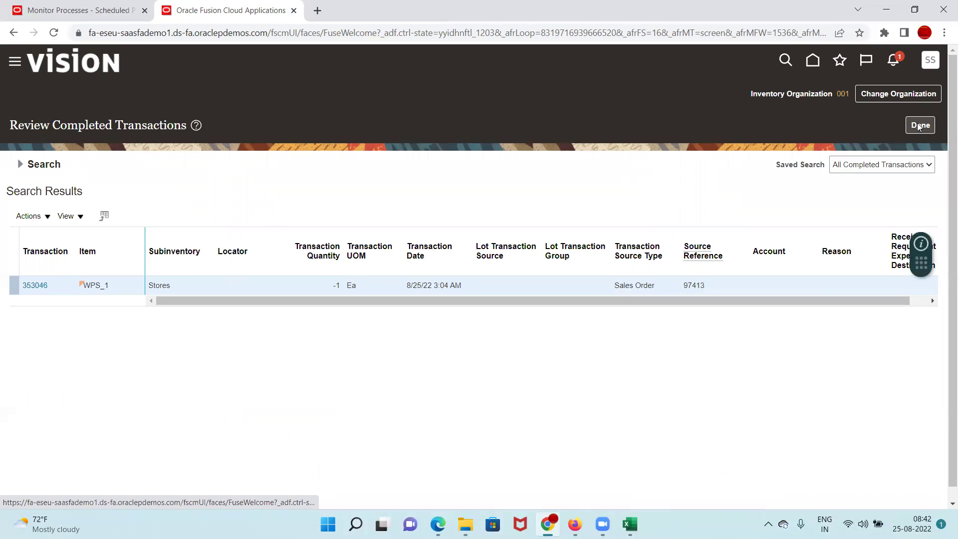
{"action": "left_click", "coordinate": [920, 130]}
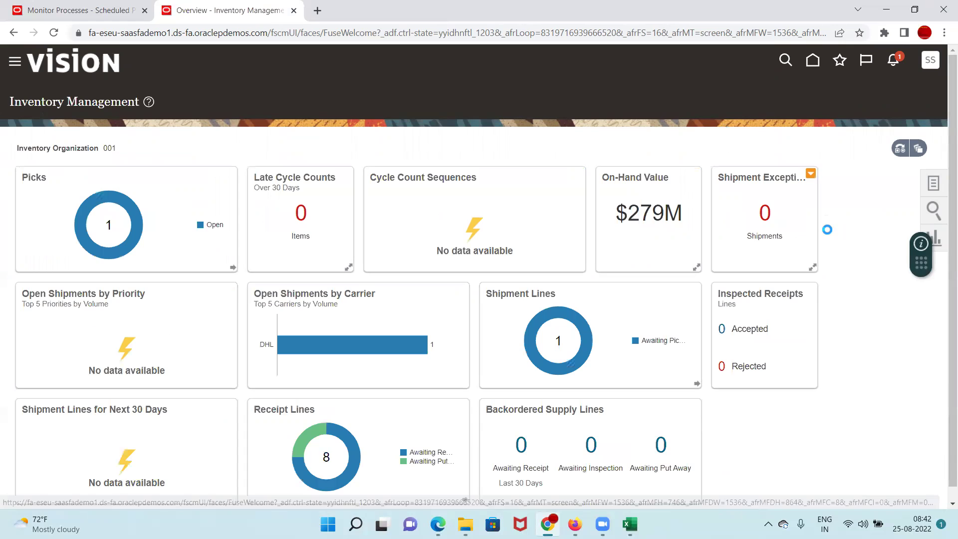
Check Manage Pending Transactions for error transactions, inspect the process schedule options in View Pending Transactions and leave that page
{"action": "left_click", "coordinate": [933, 184]}
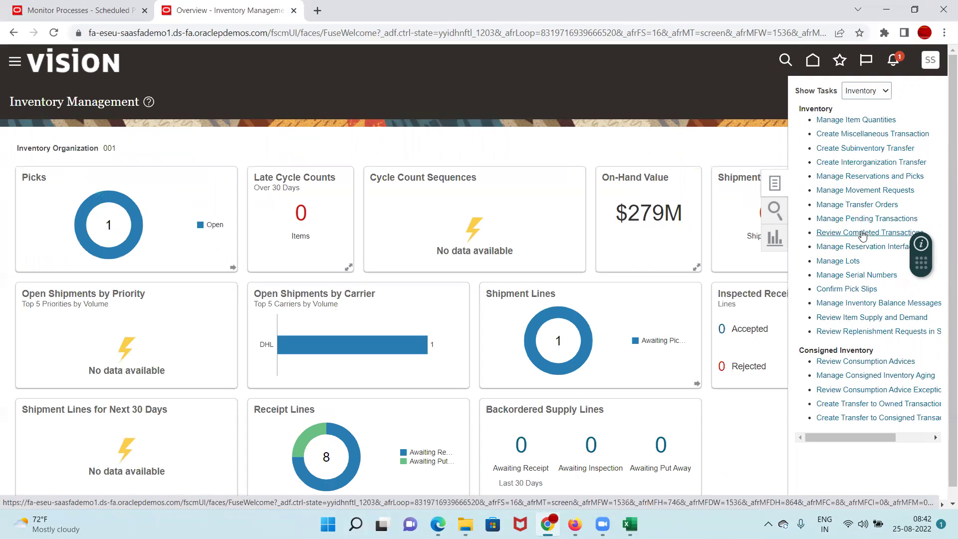
{"action": "left_click", "coordinate": [858, 219]}
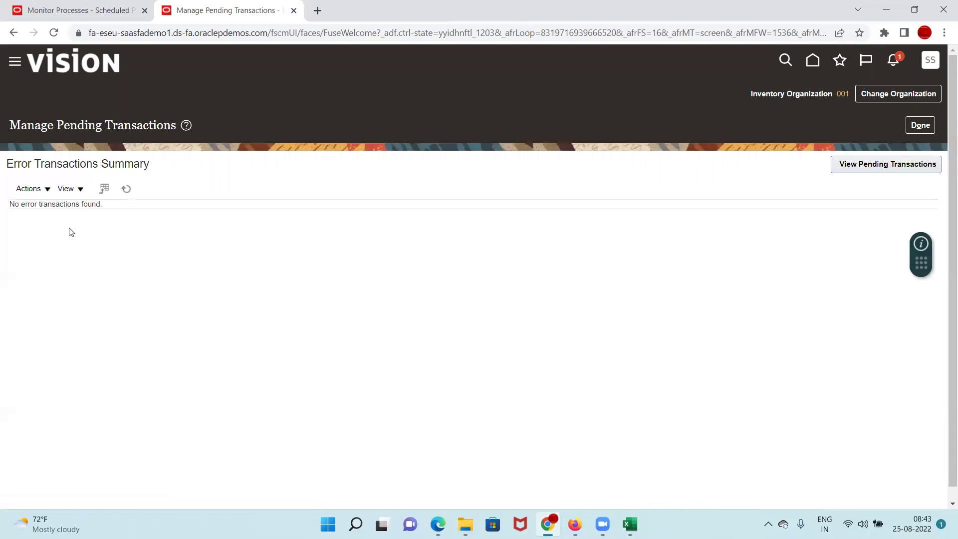
{"action": "left_click", "coordinate": [880, 169]}
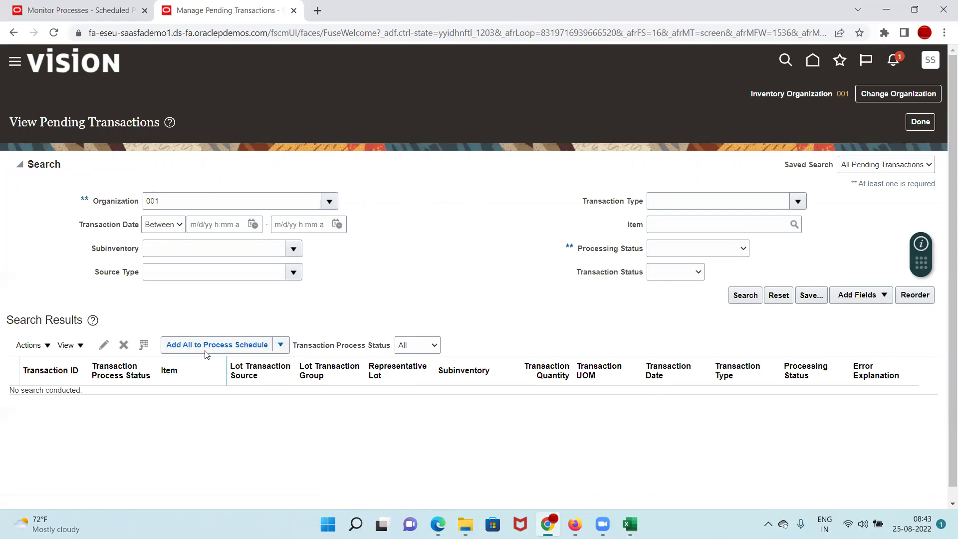
{"action": "left_click", "coordinate": [281, 346]}
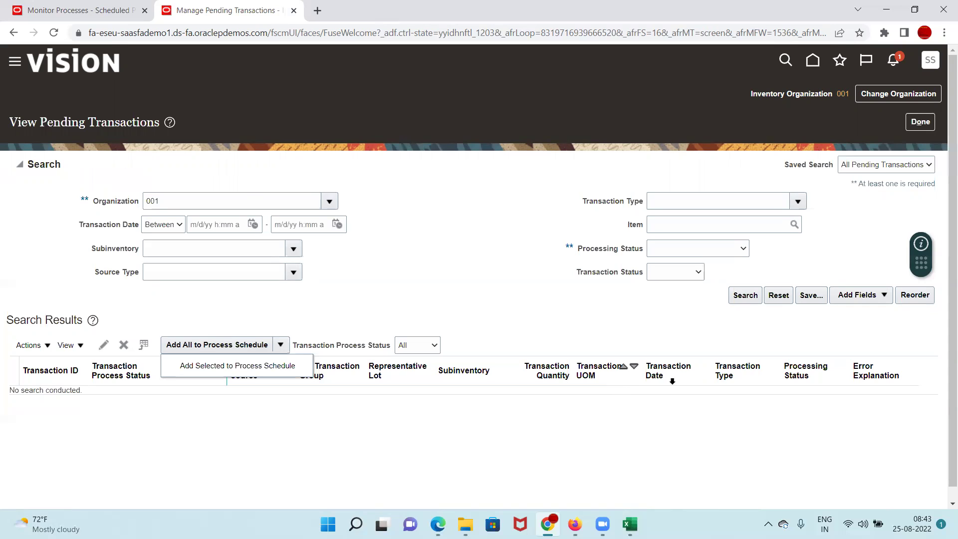
{"action": "left_click", "coordinate": [929, 126]}
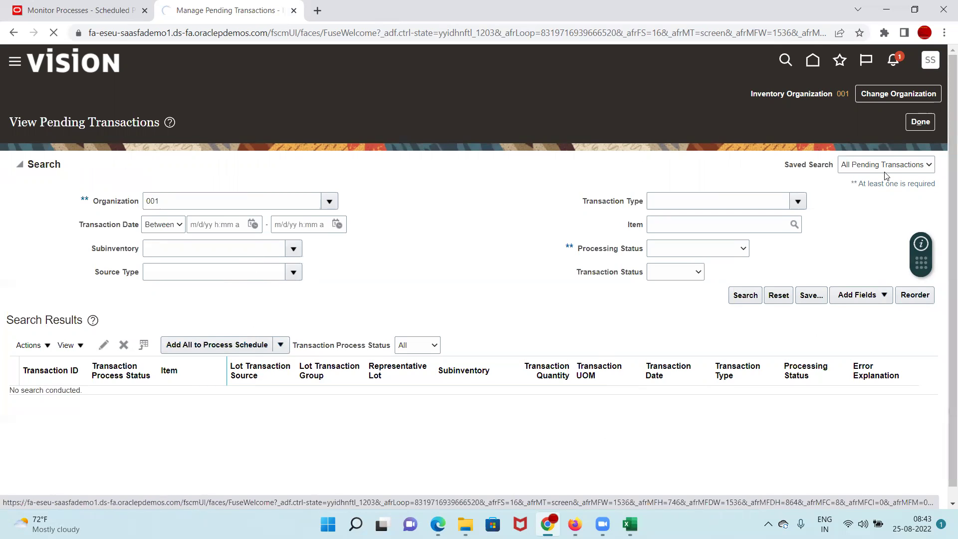
{"action": "left_click", "coordinate": [918, 123]}
Switch to the Book1 workbook in Excel and enter SO Issue in C14, DR in D14 and CR in E14
{"action": "left_click", "coordinate": [630, 524]}
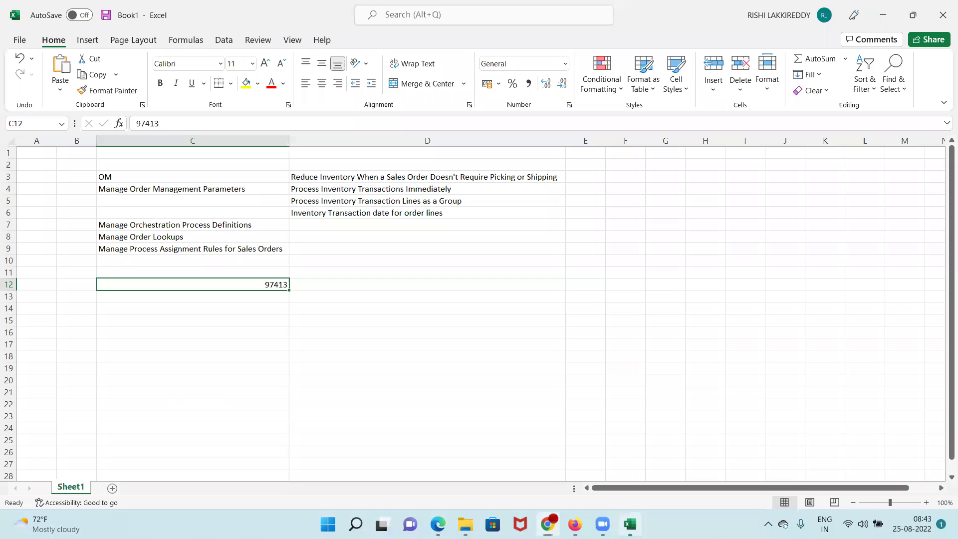
{"action": "left_click", "coordinate": [460, 346]}
{"action": "left_click", "coordinate": [231, 309]}
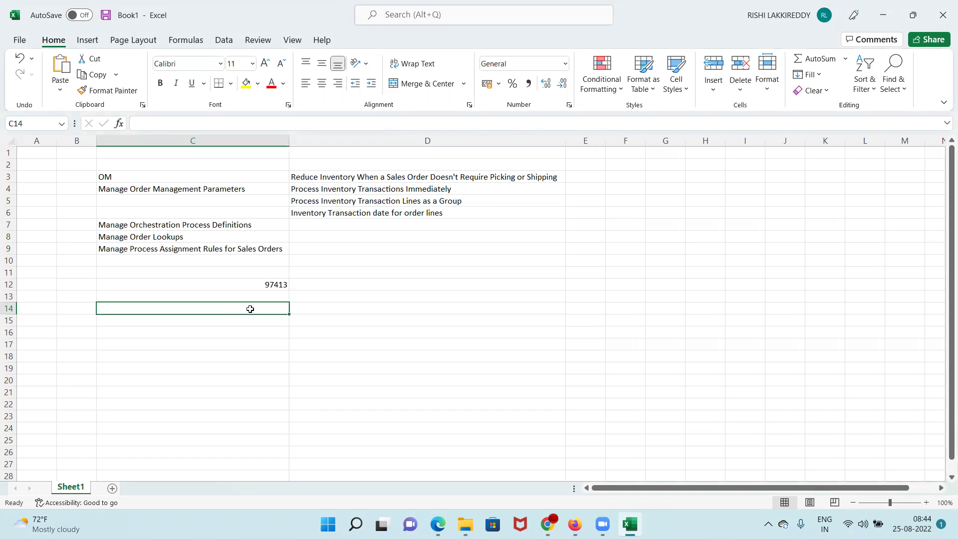
{"action": "type", "text": "SO Issue"}
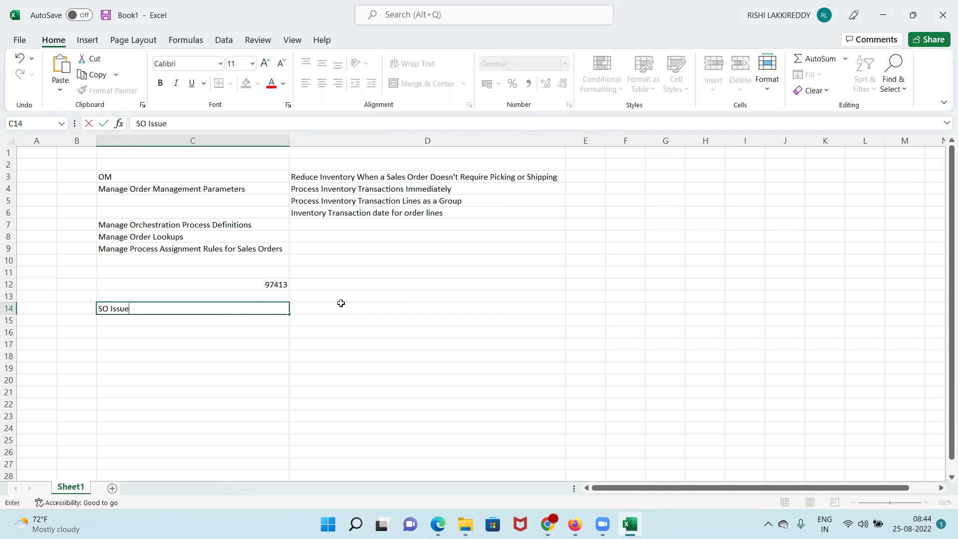
{"action": "left_click", "coordinate": [340, 304]}
{"action": "type", "text": "DR"}
{"action": "left_click", "coordinate": [590, 313]}
{"action": "type", "text": "CR"}
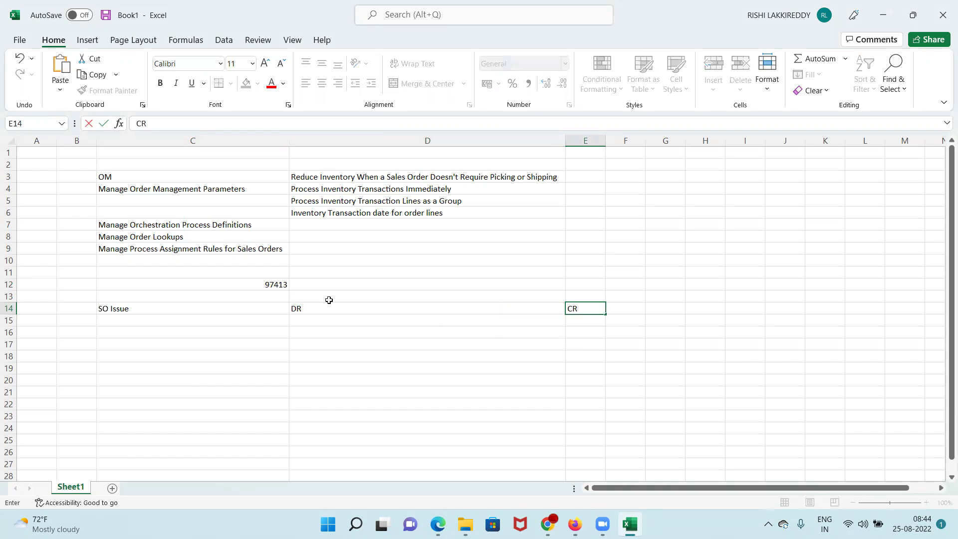
Enter the debit account DCOGS in D15 and the credit account Inv in E15
{"action": "left_click", "coordinate": [318, 318]}
{"action": "type", "text": "DCOGS"}
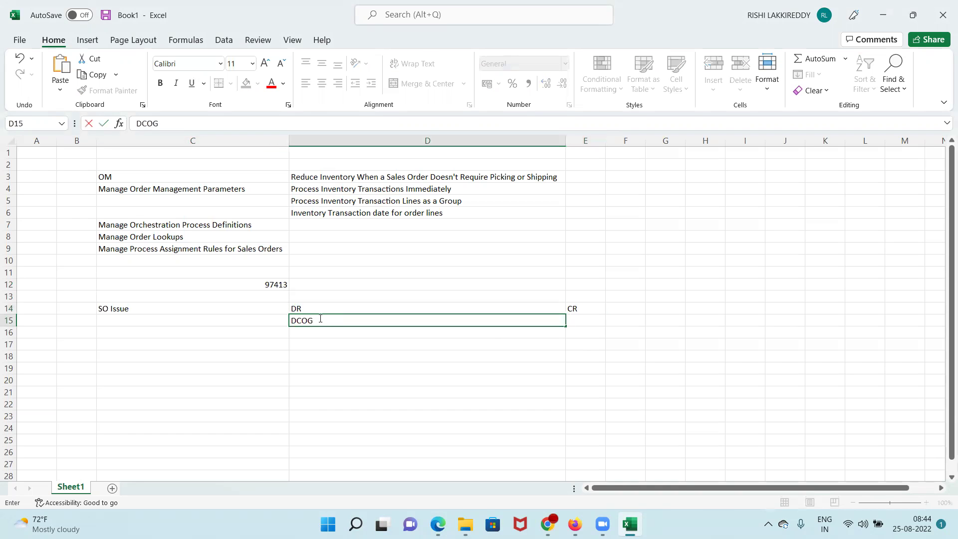
{"action": "left_click", "coordinate": [579, 322]}
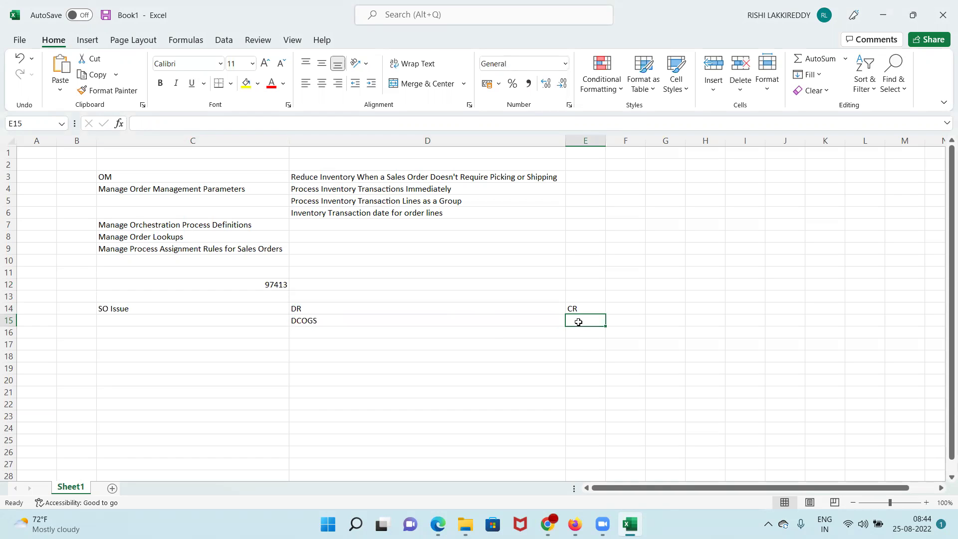
{"action": "type", "text": "INv"}
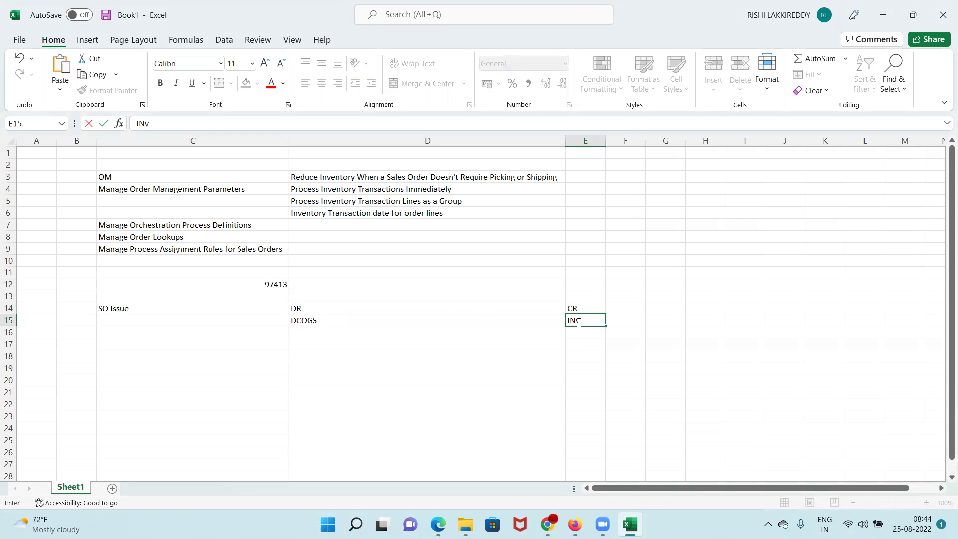
{"action": "key", "text": "BackSpace"}
{"action": "key", "text": "BackSpace"}
{"action": "key", "text": "BackSpace"}
{"action": "type", "text": "Inv"}
Move the SO Issue label from C14 to C15, beside its accounts
{"action": "left_click", "coordinate": [127, 323]}
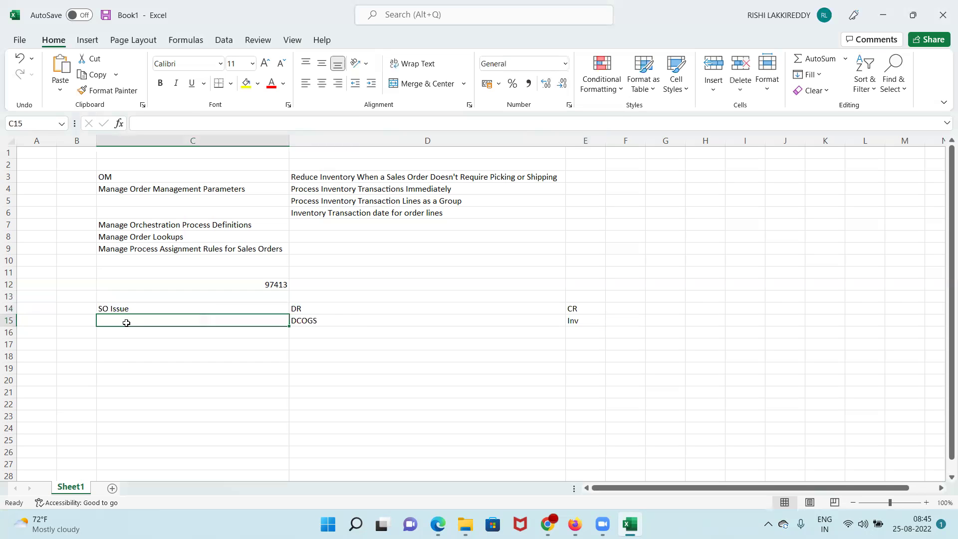
{"action": "left_click", "coordinate": [120, 307]}
{"action": "key", "text": "ctrl+c"}
{"action": "left_click", "coordinate": [155, 323]}
{"action": "key", "text": "ctrl+v"}
Enter Cogs Recognition in C16 and COGS in D16, and copy DCOGS from D15 to E16
{"action": "left_click", "coordinate": [159, 333]}
{"action": "type", "text": "Co"}
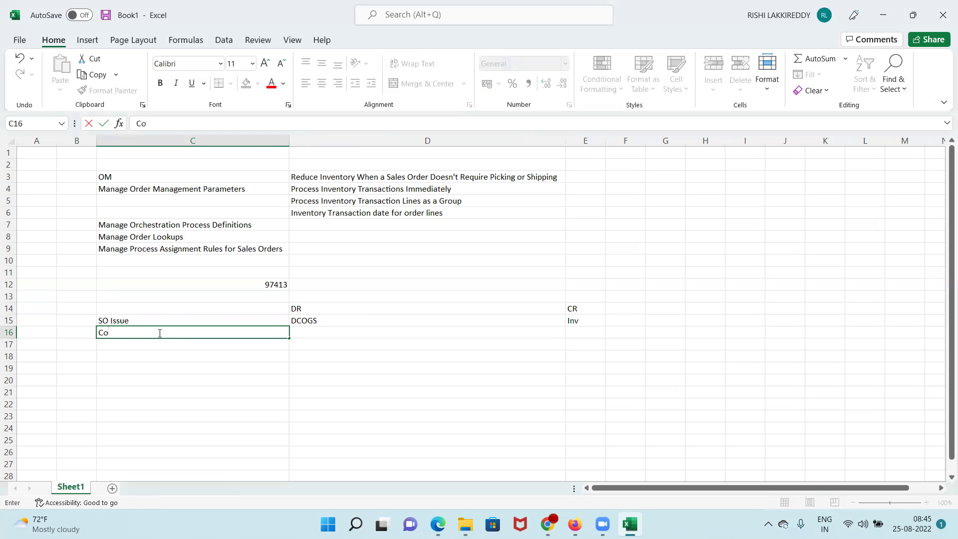
{"action": "type", "text": "gs Recognition"}
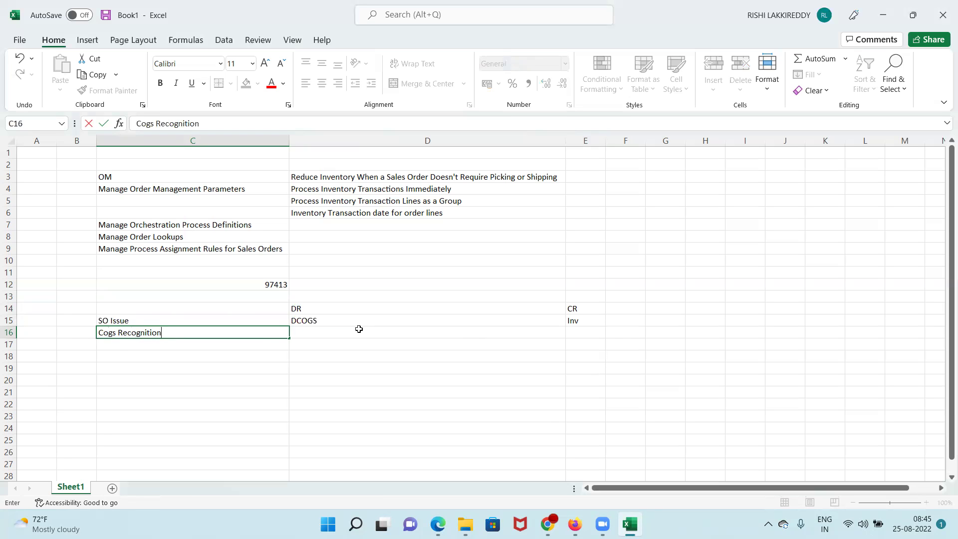
{"action": "left_click", "coordinate": [318, 332]}
{"action": "type", "text": "COGS"}
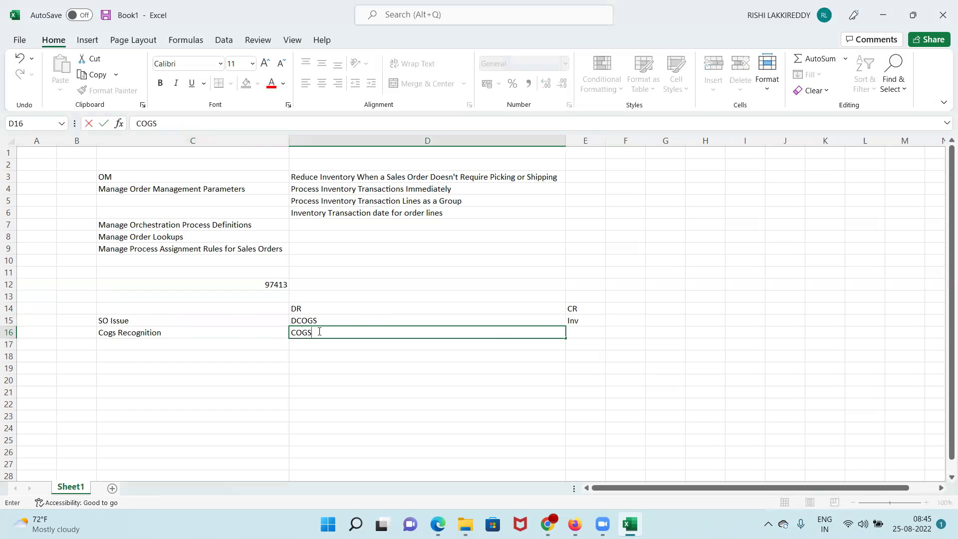
{"action": "left_click", "coordinate": [343, 319]}
{"action": "key", "text": "ctrl+c"}
{"action": "left_click", "coordinate": [590, 332]}
{"action": "key", "text": "ctrl+v"}
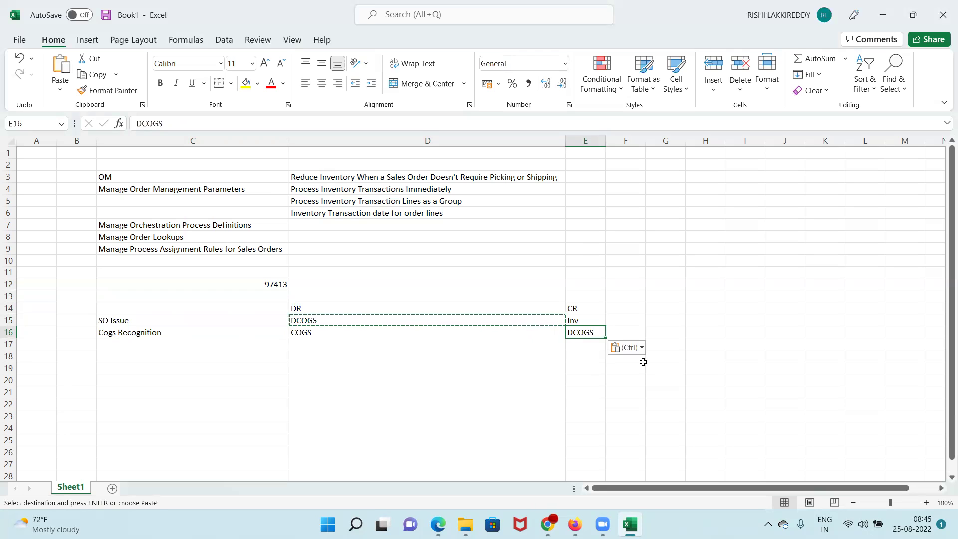
{"action": "left_click", "coordinate": [564, 378]}
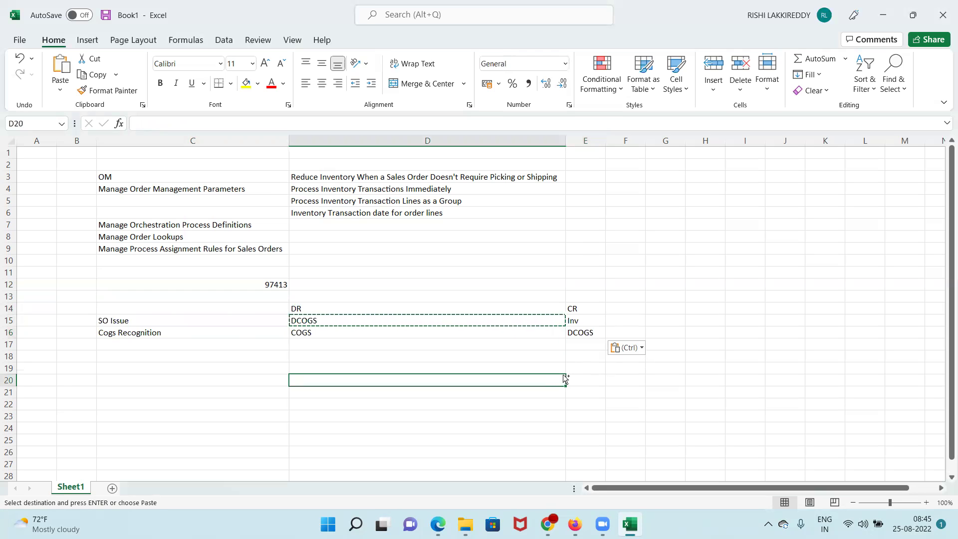
{"action": "key", "text": "ctrl+s"}
{"action": "left_click", "coordinate": [581, 360]}
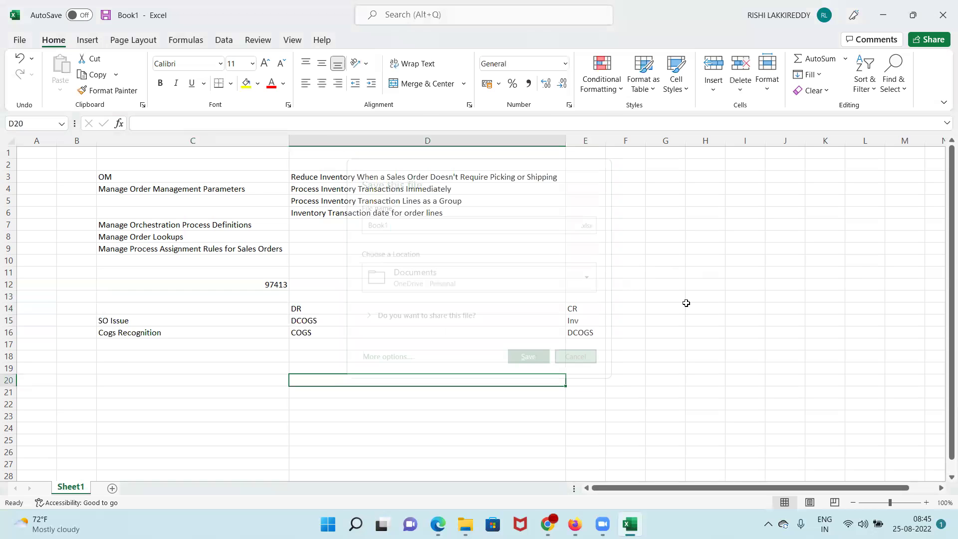
{"action": "left_click", "coordinate": [686, 306]}
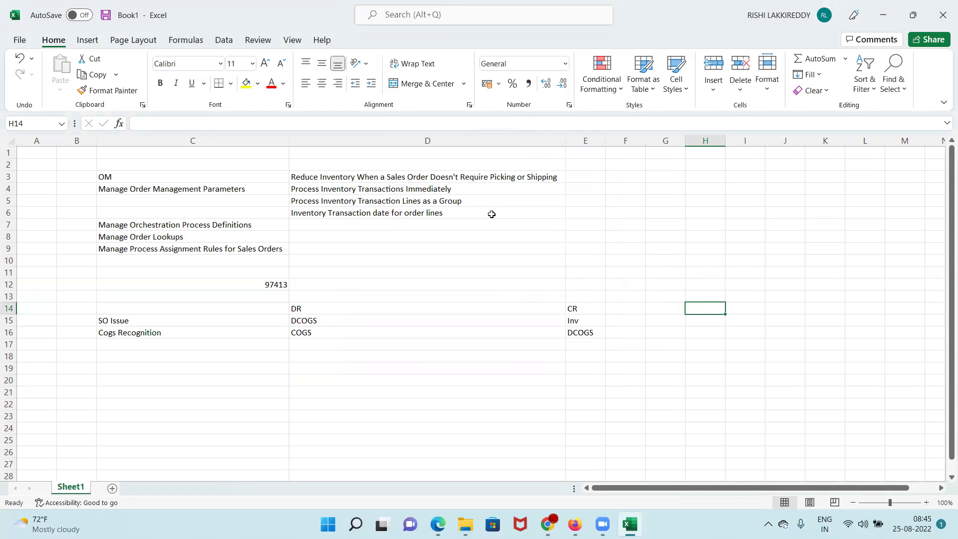
{"action": "left_click", "coordinate": [465, 190]}
{"action": "left_click", "coordinate": [469, 201]}
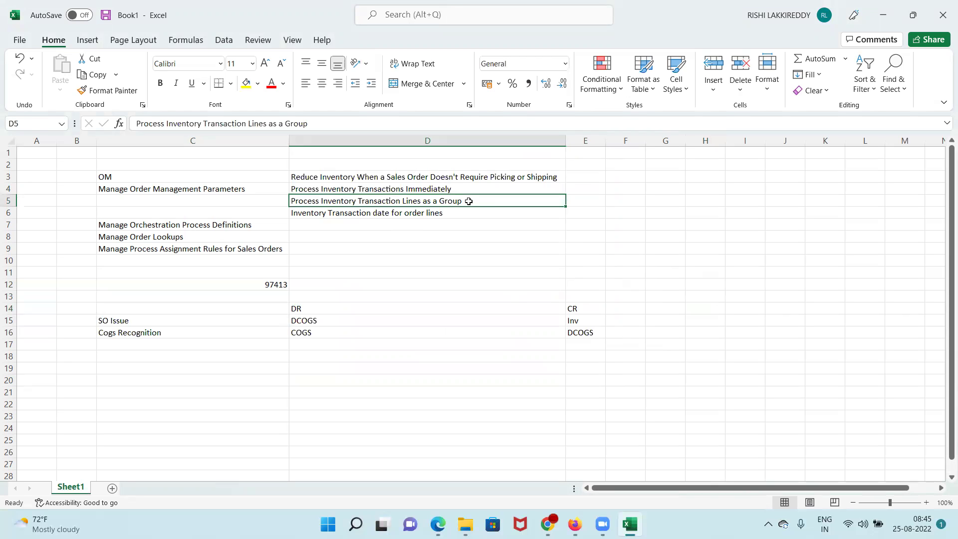
{"action": "left_click", "coordinate": [591, 197]}
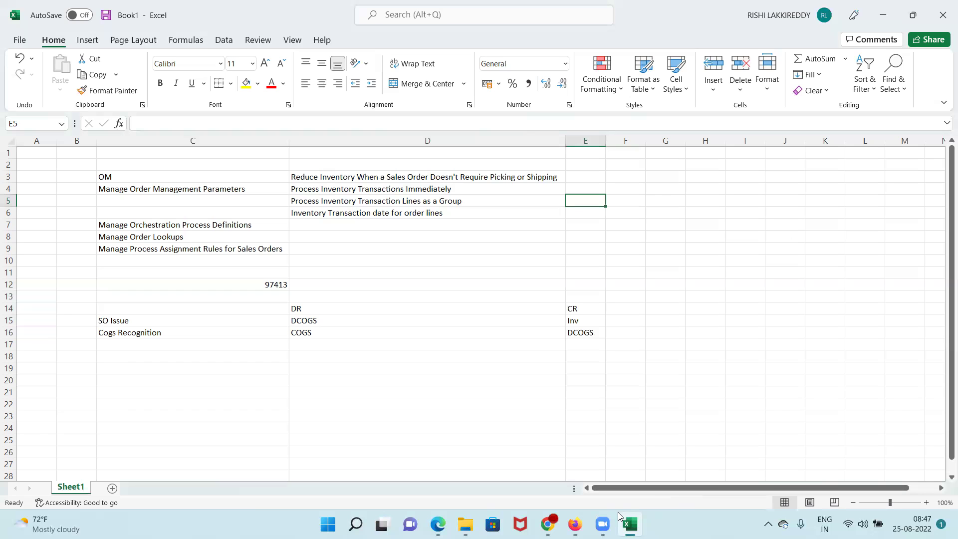
Enter OT in cell I9 and WPS in cell J9
{"action": "mouse_move", "coordinate": [575, 525]}
{"action": "left_click", "coordinate": [745, 249]}
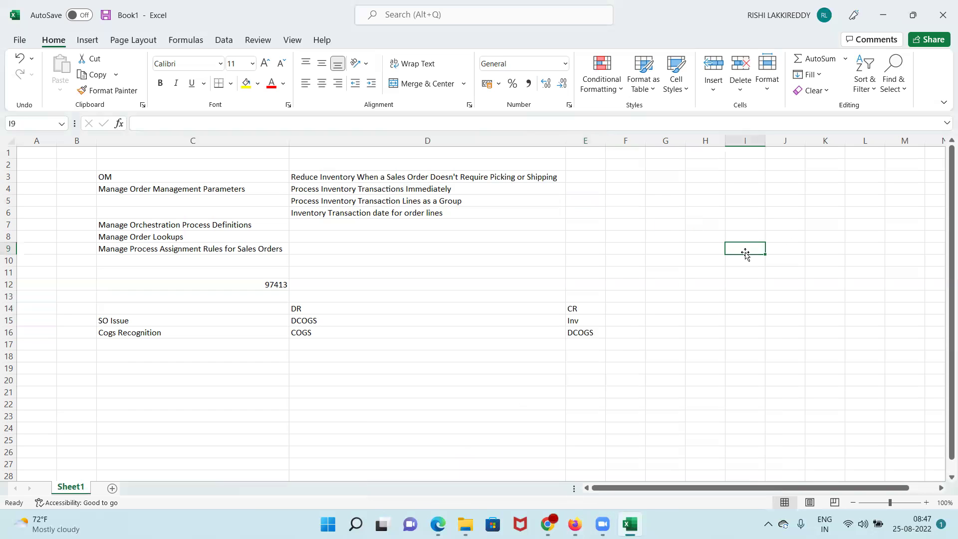
{"action": "type", "text": "ORDRT"}
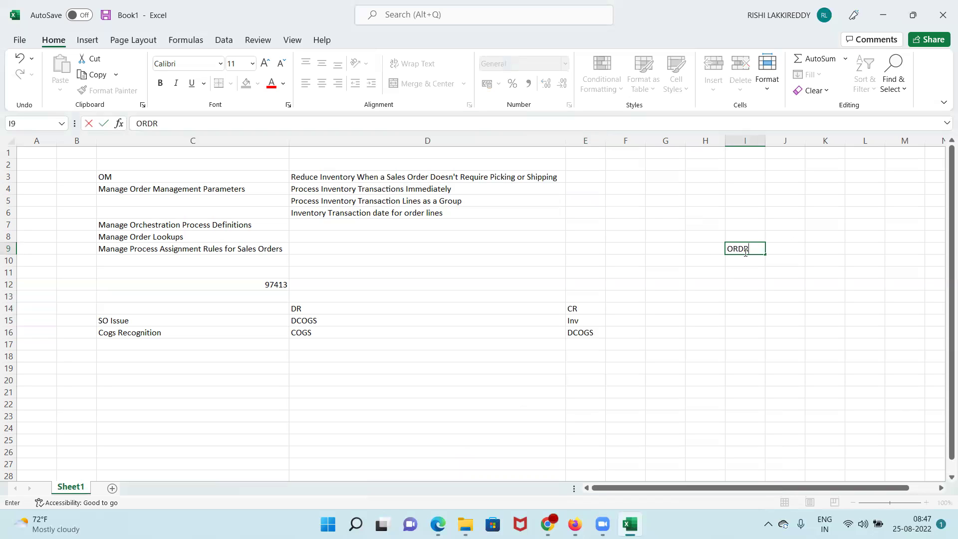
{"action": "key", "text": "BackSpace"}
{"action": "key", "text": "BackSpace"}
{"action": "key", "text": "BackSpace"}
{"action": "key", "text": "BackSpace"}
{"action": "key", "text": "BackSpace"}
{"action": "type", "text": "OT"}
{"action": "left_click", "coordinate": [784, 247]}
{"action": "type", "text": "WPS"}
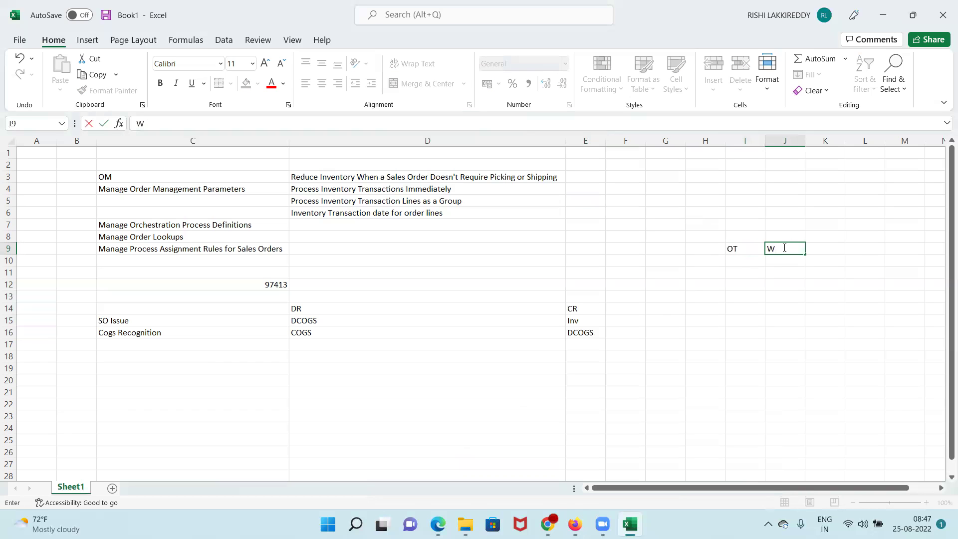
{"action": "left_click", "coordinate": [733, 249]}
{"action": "left_click", "coordinate": [783, 250]}
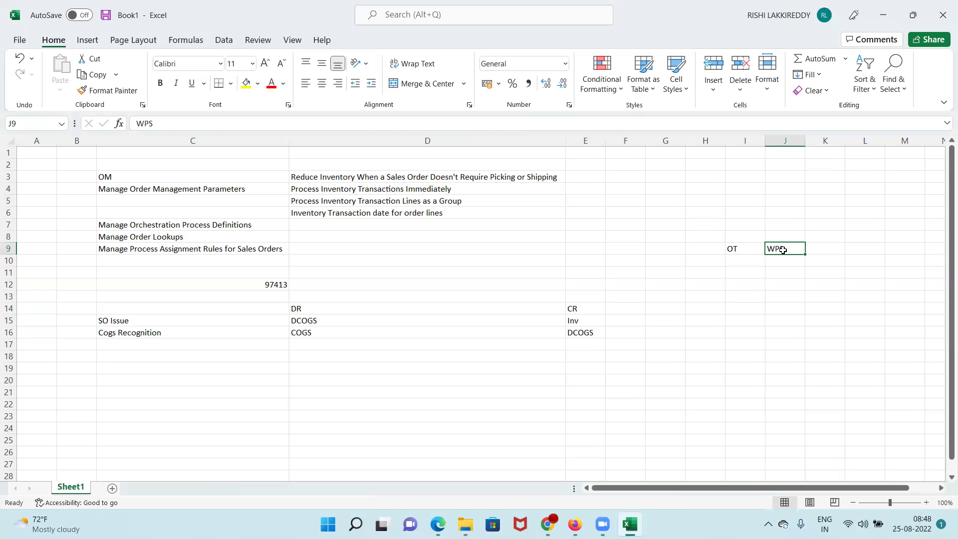
{"action": "left_click", "coordinate": [743, 248]}
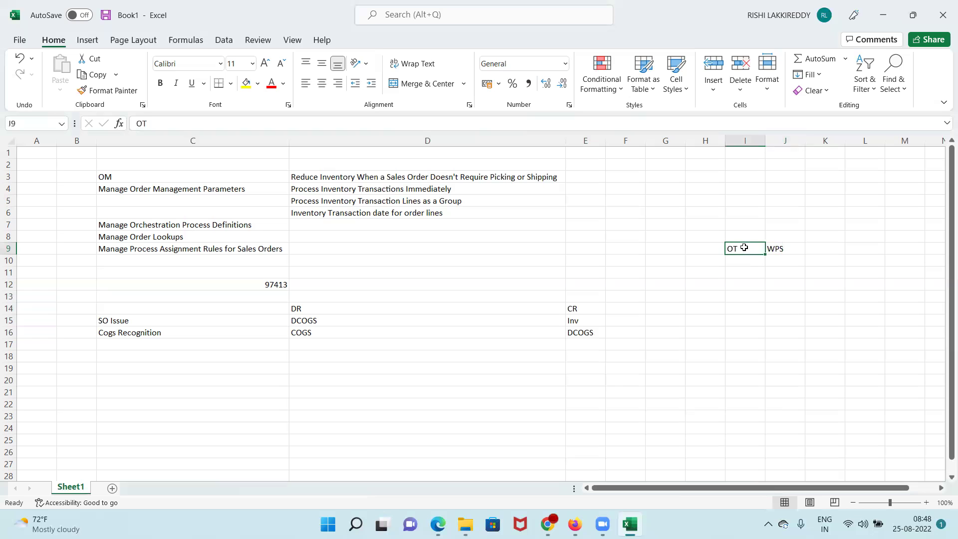
{"action": "left_click", "coordinate": [783, 253]}
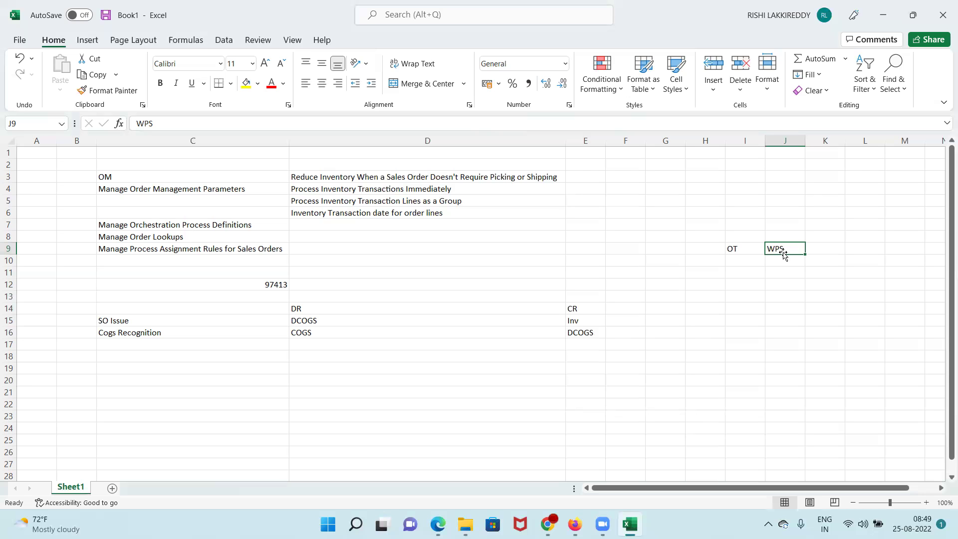
{"action": "left_click", "coordinate": [268, 226]}
{"action": "left_click", "coordinate": [376, 225]}
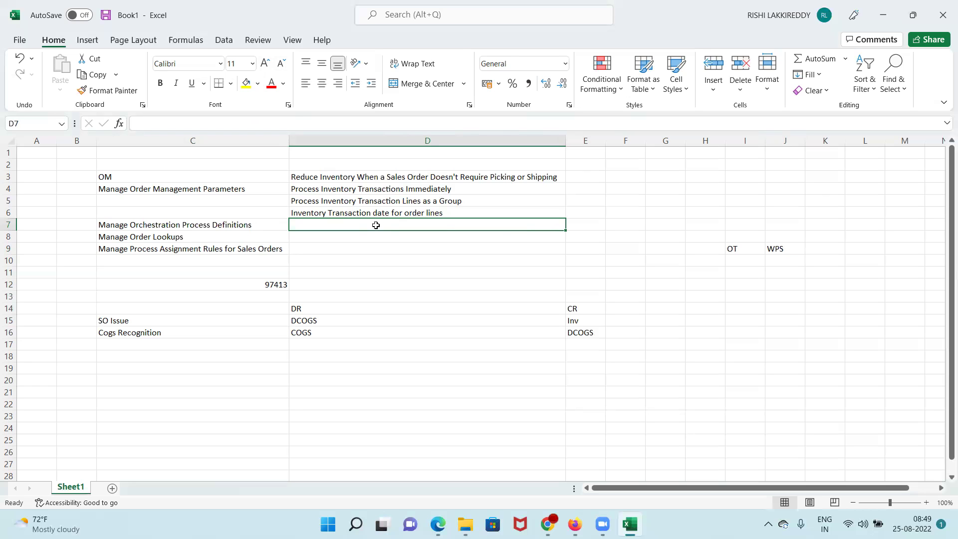
Enter Yes in E4, beside the Process Inventory Transactions Immediately parameter
{"action": "left_click", "coordinate": [260, 189]}
{"action": "left_click", "coordinate": [574, 190]}
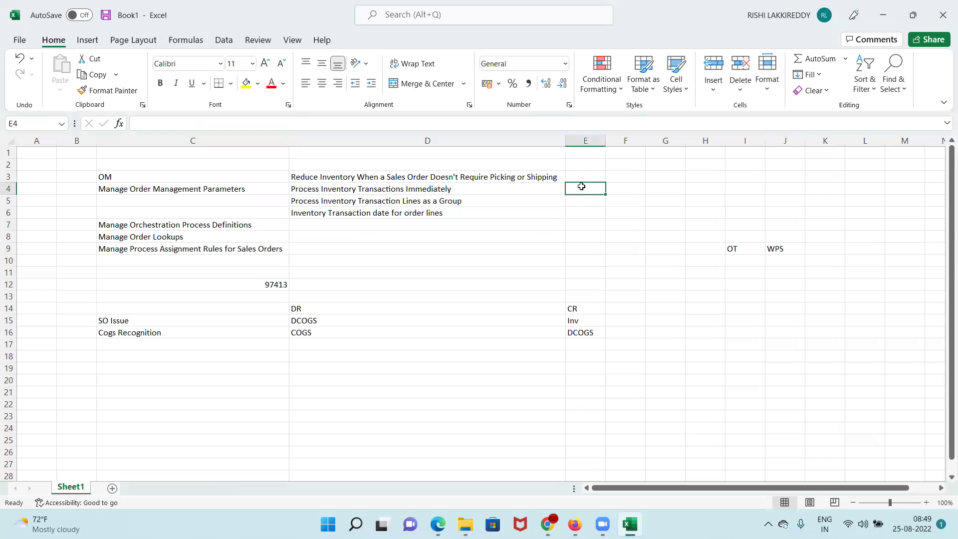
{"action": "type", "text": "Yes"}
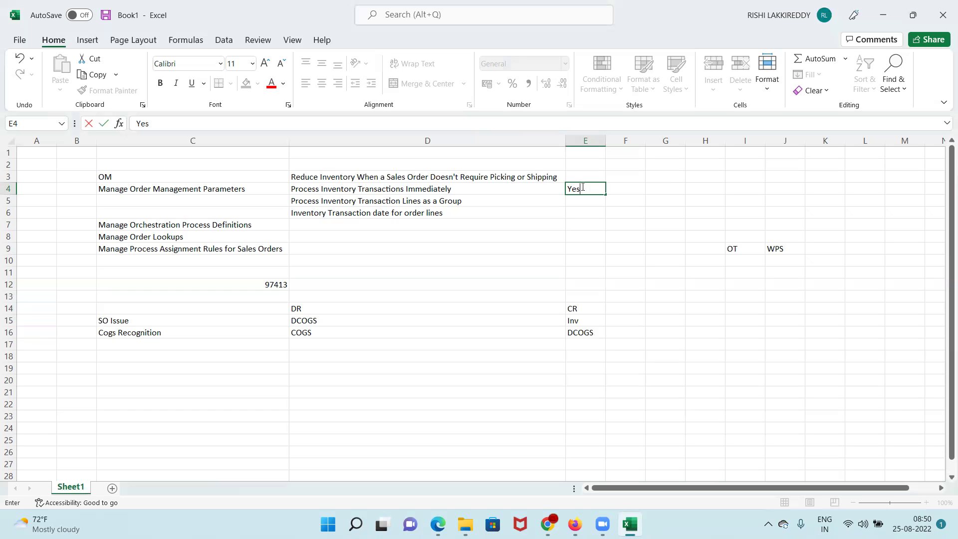
{"action": "left_click_drag", "start_coordinate": [218, 185], "coordinate": [452, 213]}
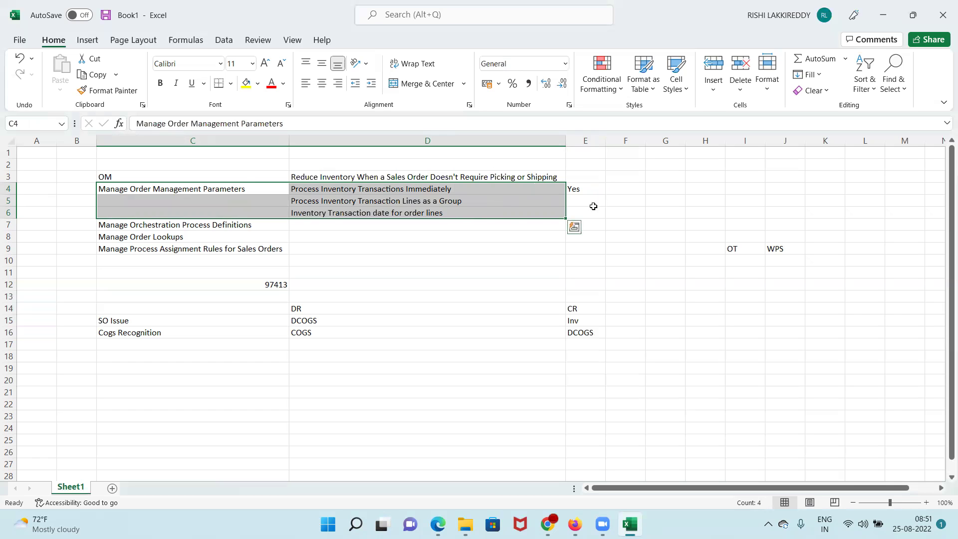
{"action": "left_click", "coordinate": [490, 204]}
{"action": "left_click", "coordinate": [581, 201]}
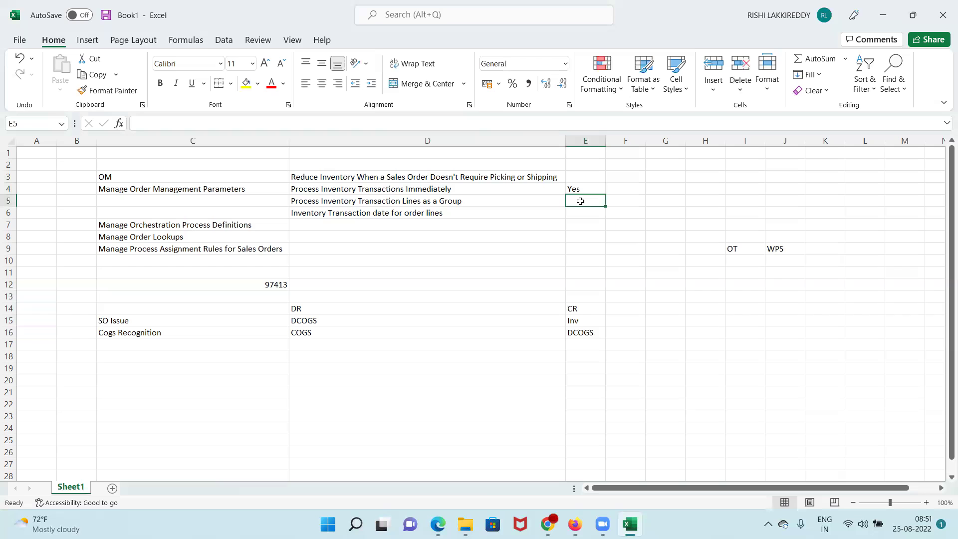